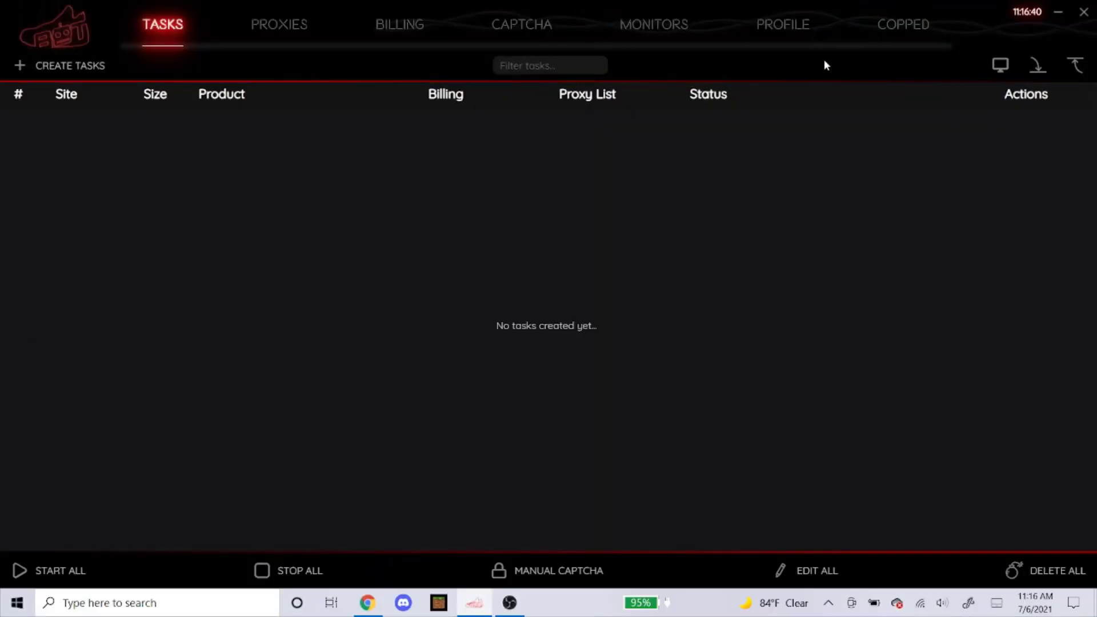
Start a new task with Footlocker as its site, then bring up the task-mode choices.
left_click(61, 66)
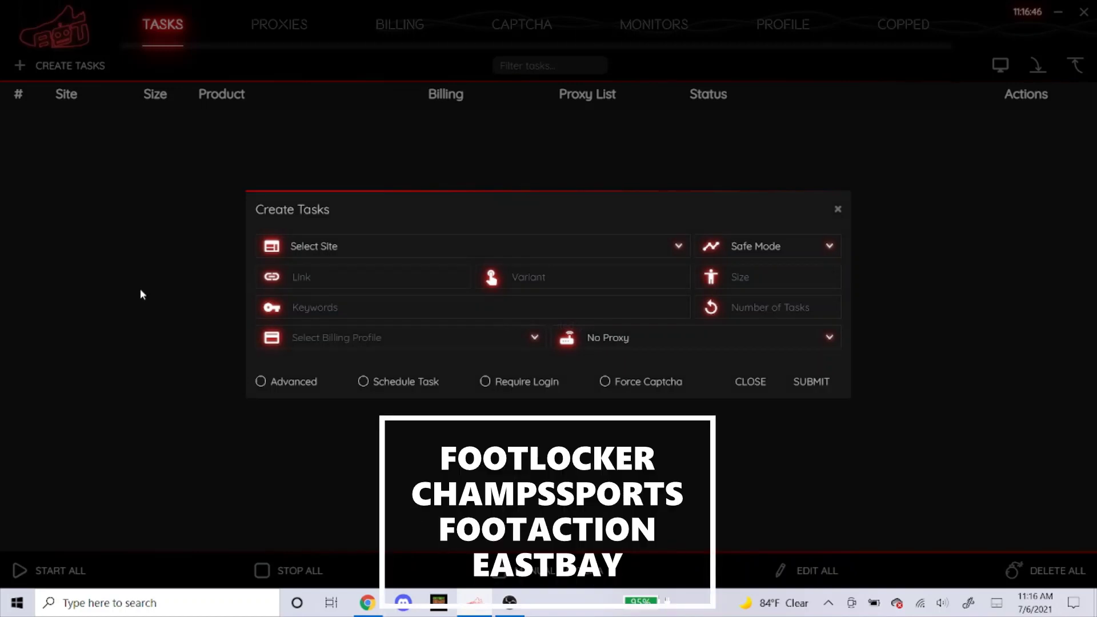
left_click(422, 240)
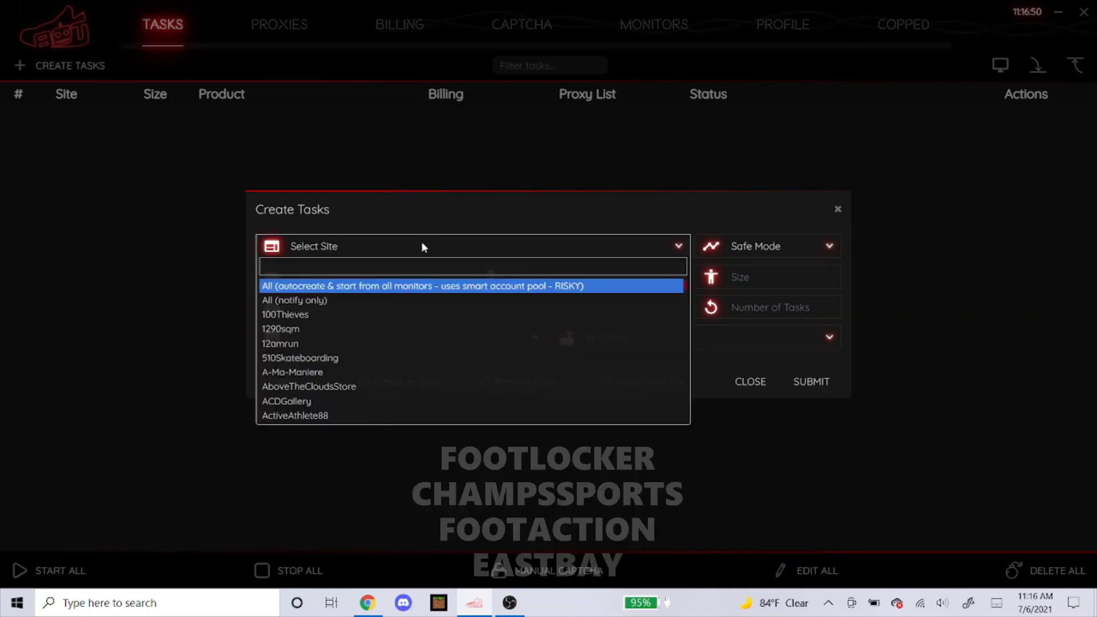
type("footlo")
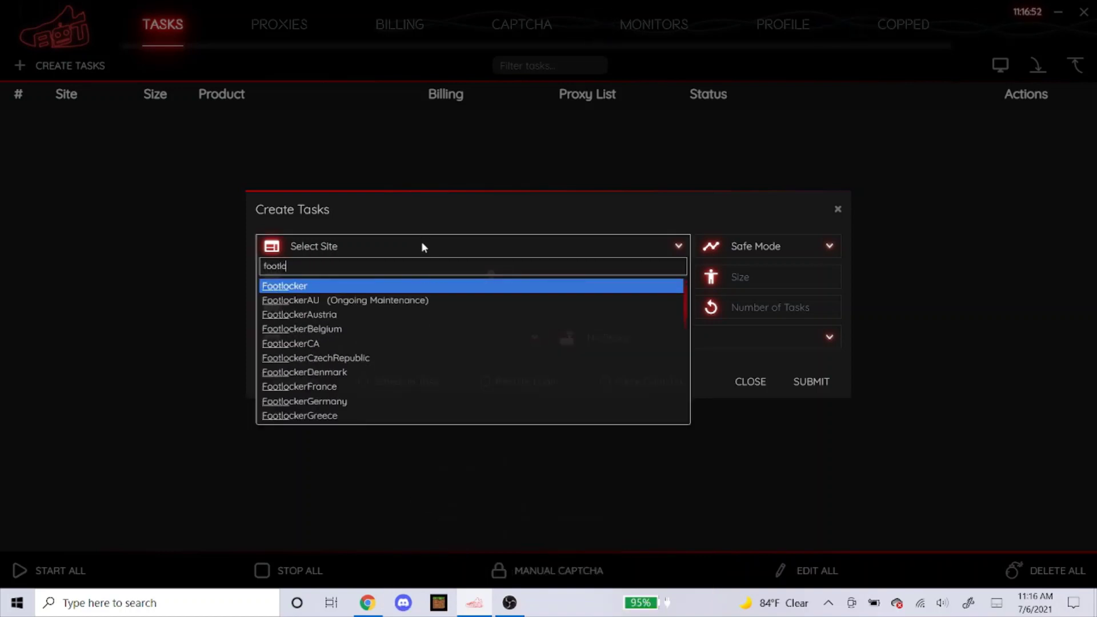
key("Return")
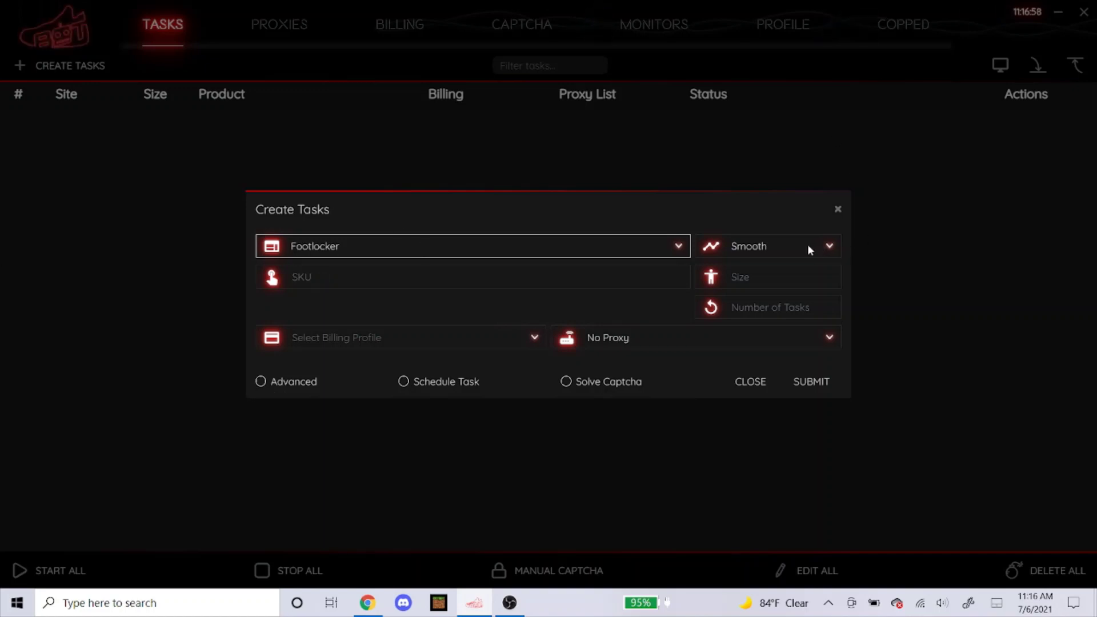
left_click(772, 241)
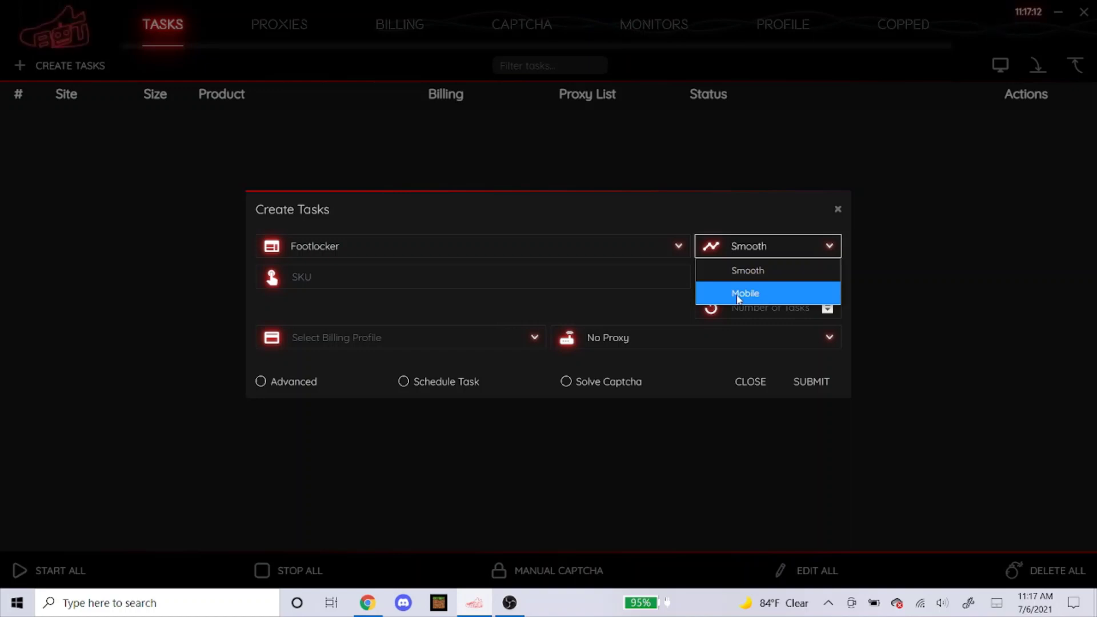
Keep the task mode on Smooth and put the cursor in the SKU field.
left_click(749, 275)
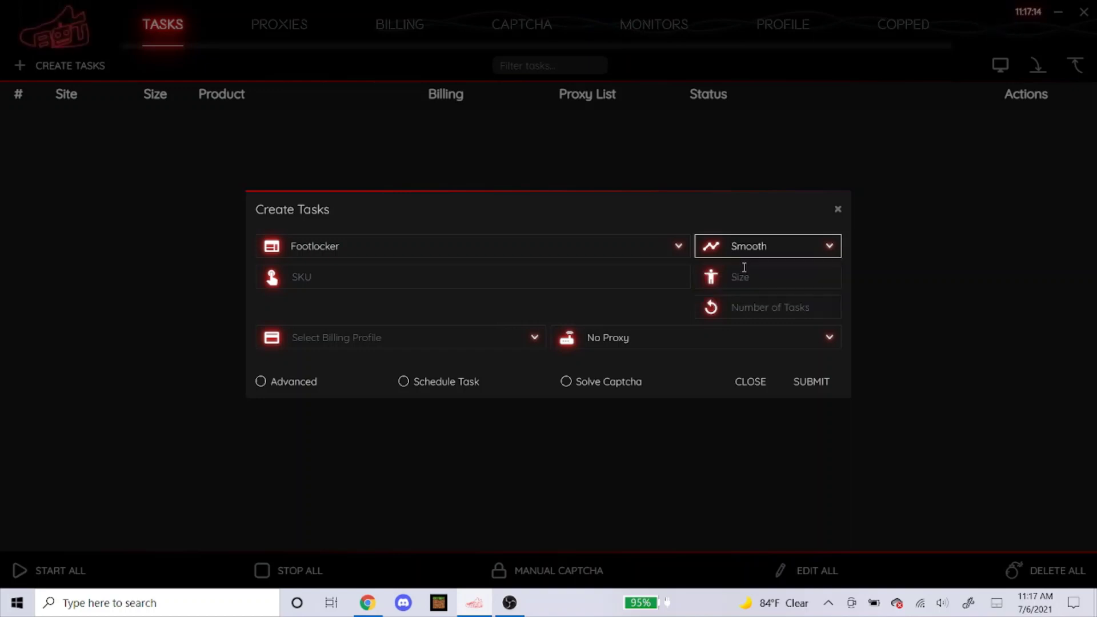
left_click(745, 254)
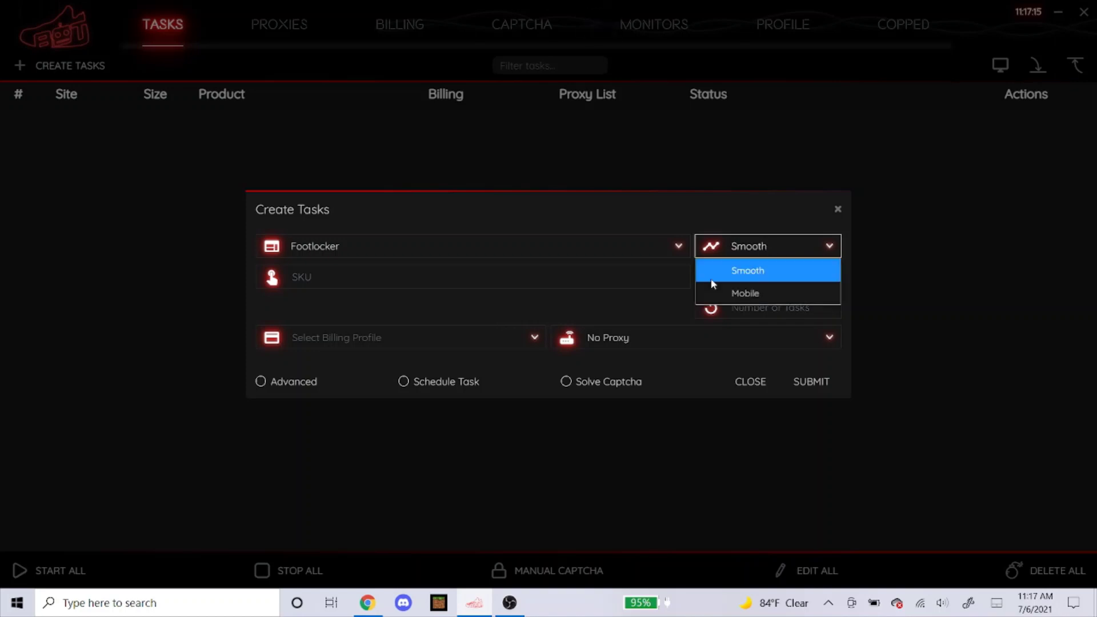
left_click(742, 266)
left_click(375, 280)
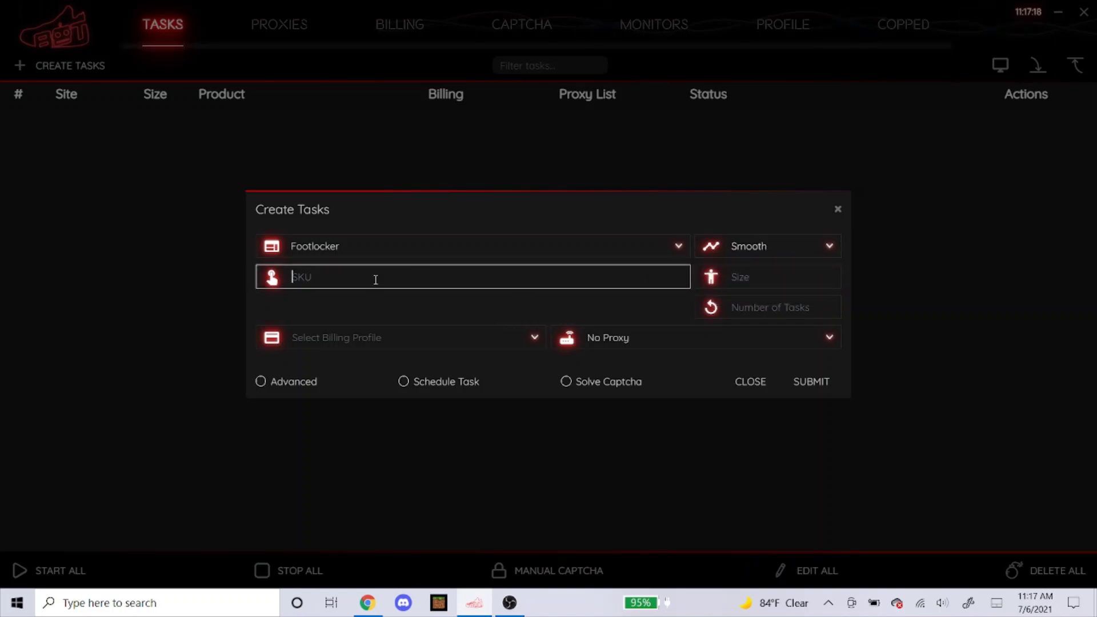
On Foot Locker's release calendar, open the Toddler Crocs Classic Clog RE product page.
left_click(374, 606)
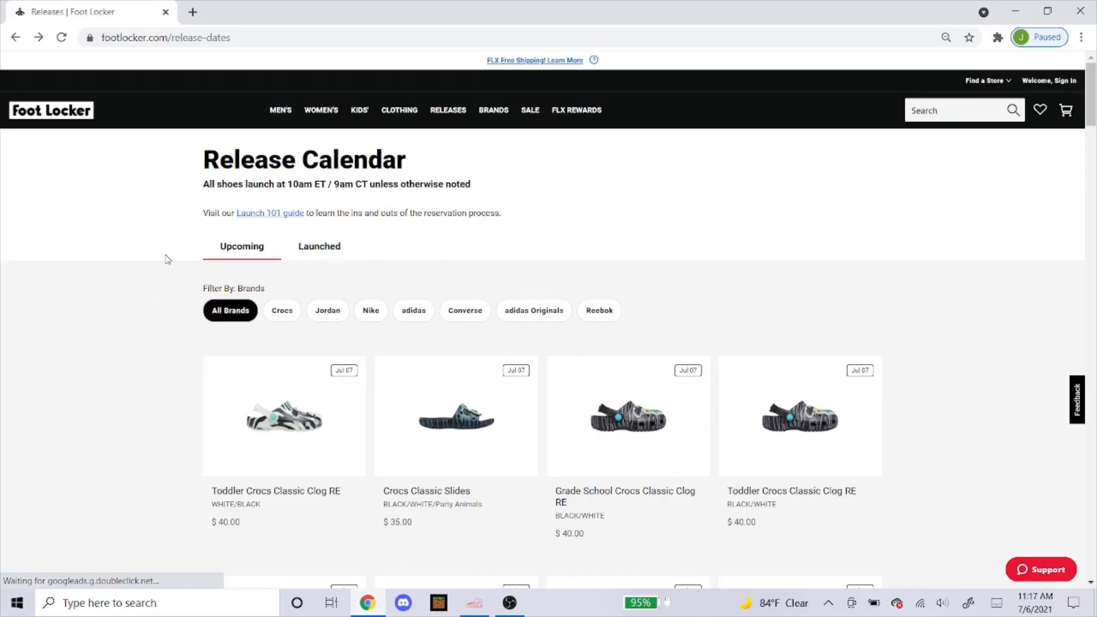
scroll(165, 255, "down", 3)
scroll(166, 255, "up", 3)
scroll(169, 256, "down", 3)
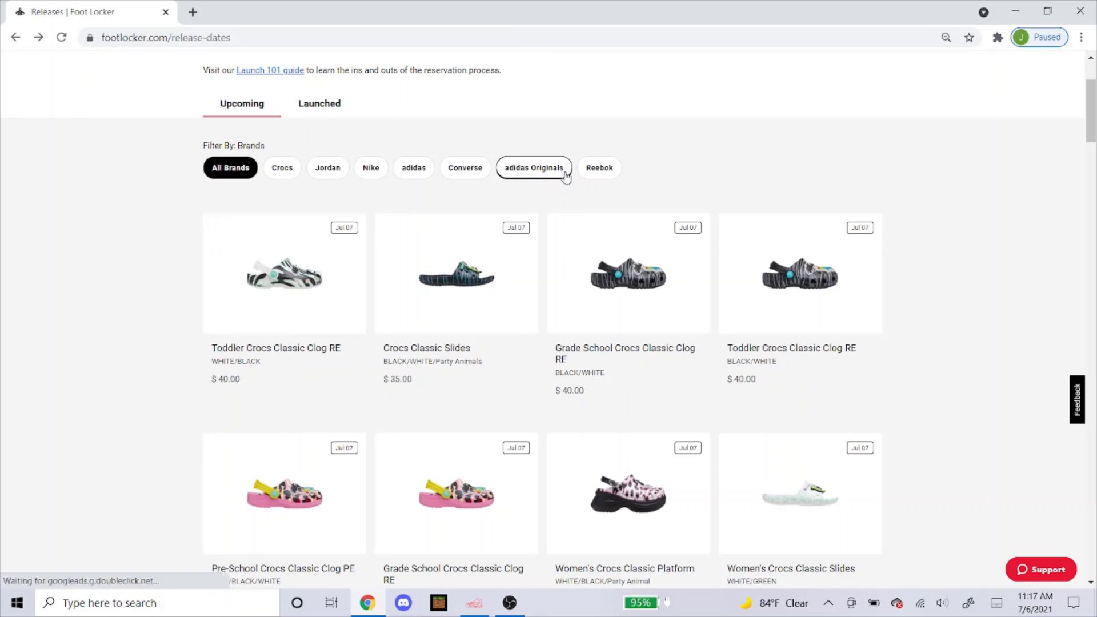
mouse_move(1030, 613)
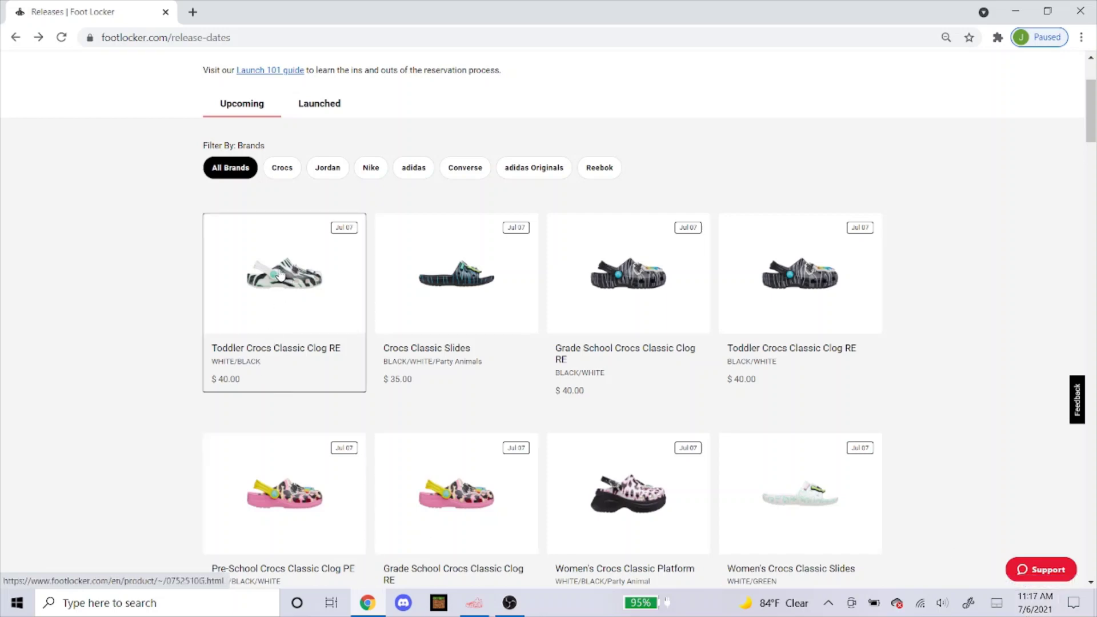
left_click(281, 275)
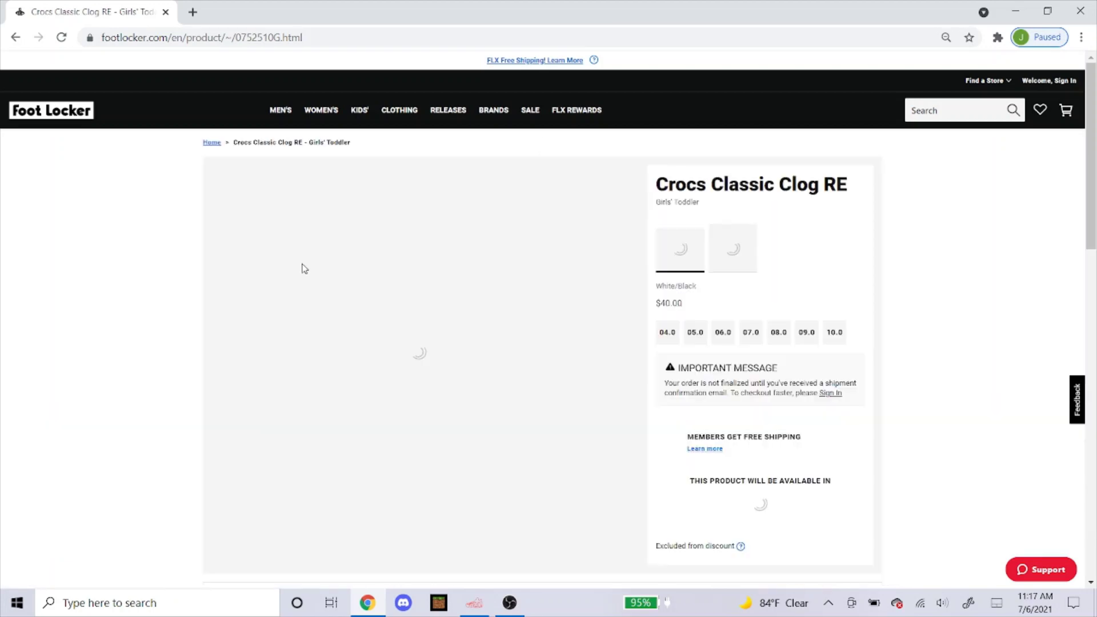
scroll(500, 214, "down", 7)
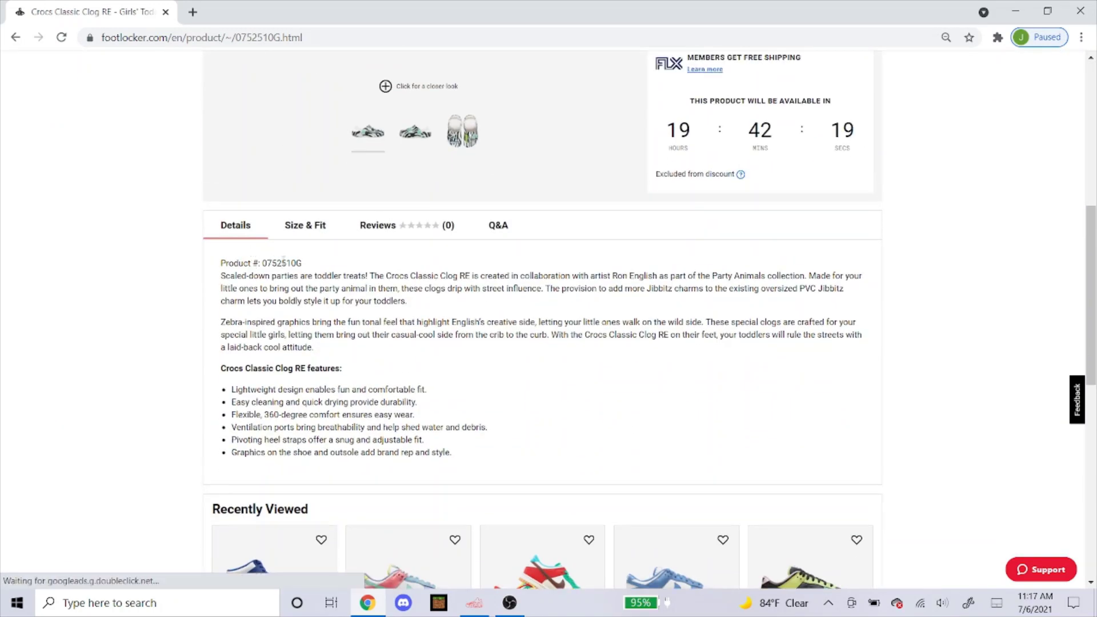
Copy product number 0752510G into the task's SKU field, then send Chrome back to the calendar.
double_click(286, 263)
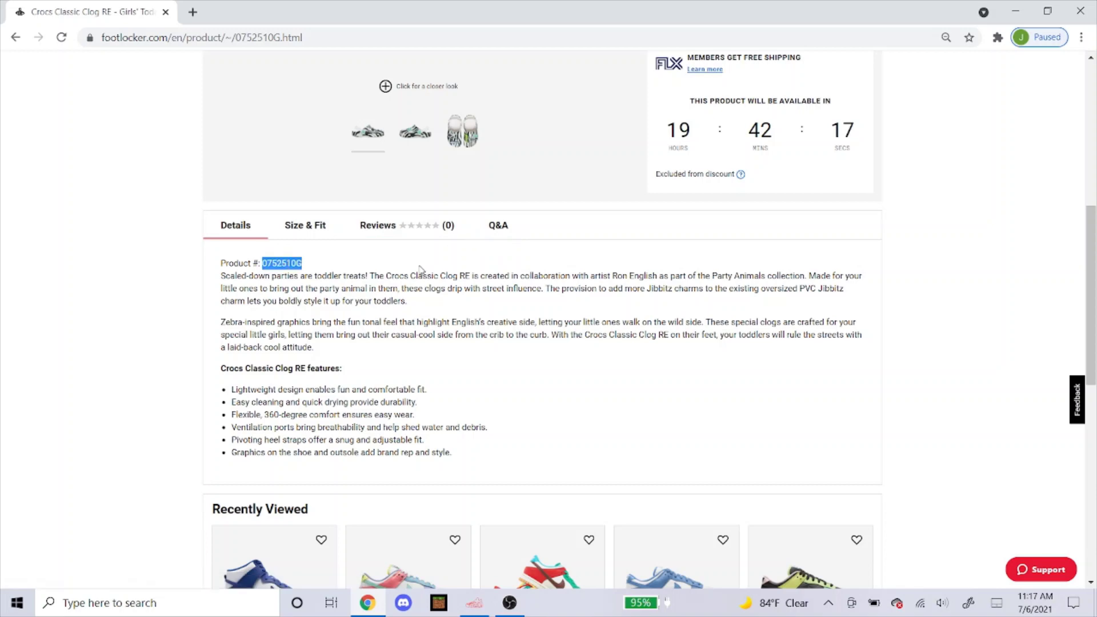
right_click(287, 258)
left_click(306, 271)
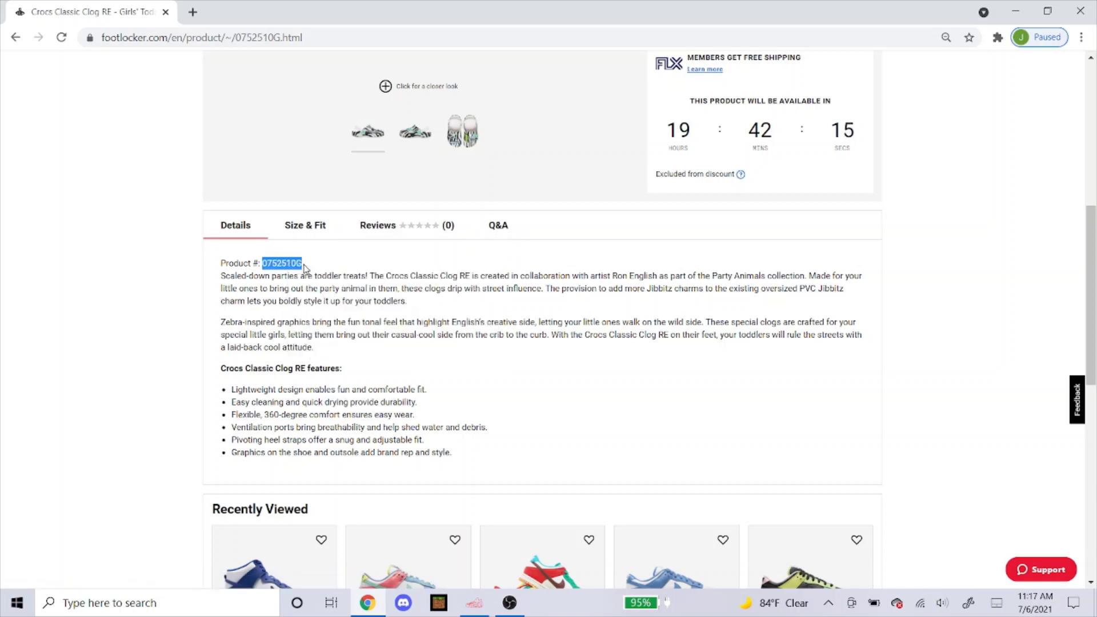
left_click(477, 600)
right_click(449, 269)
left_click(470, 297)
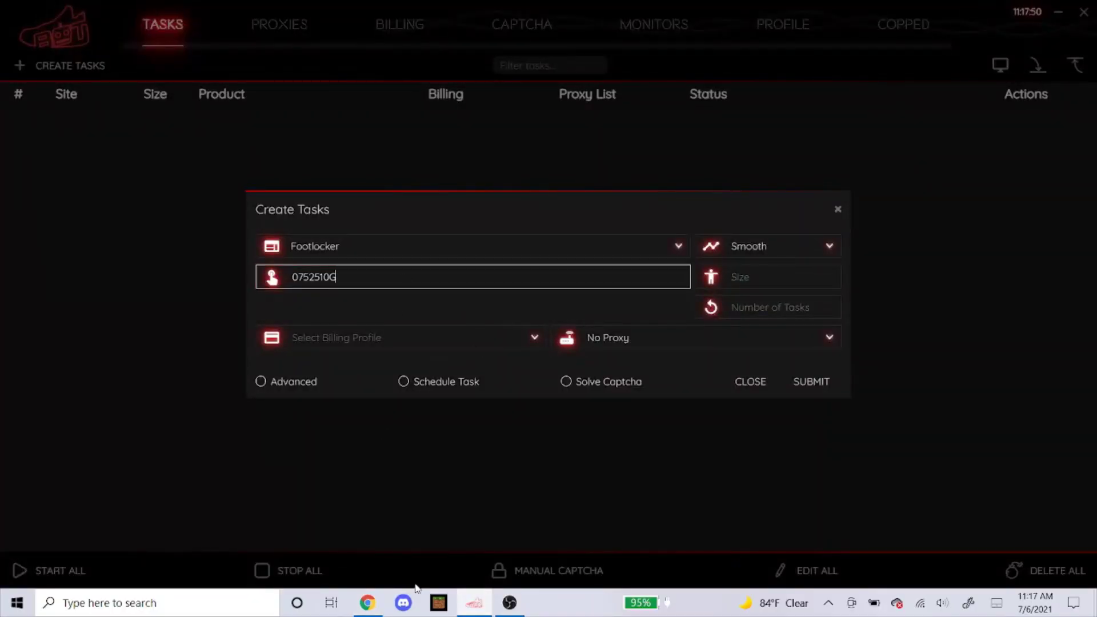
left_click(345, 611)
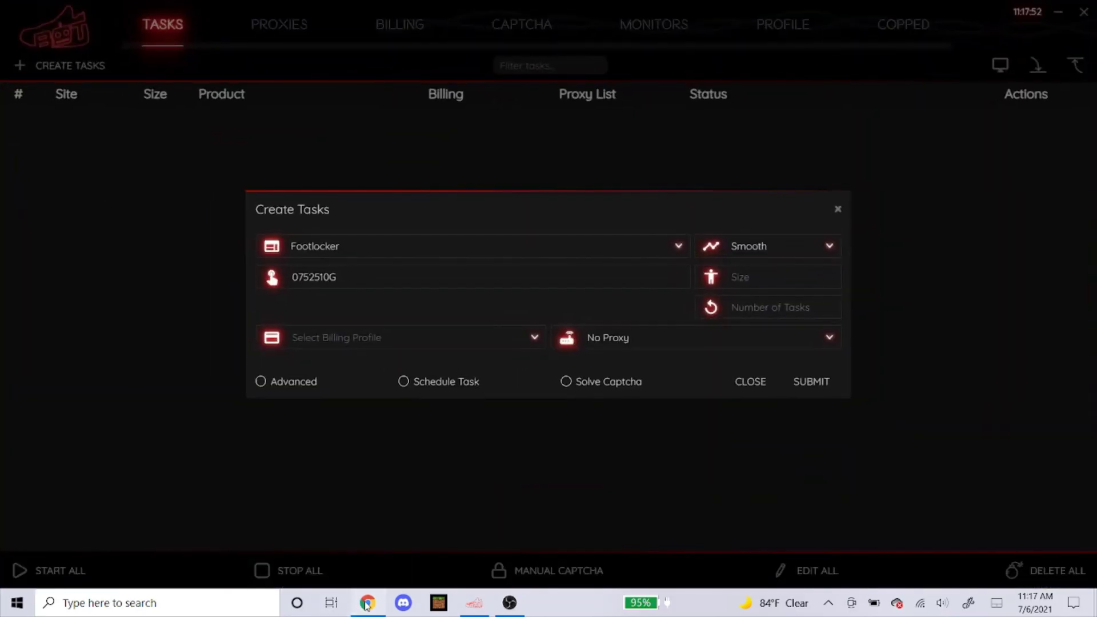
left_click(367, 603)
left_click(16, 37)
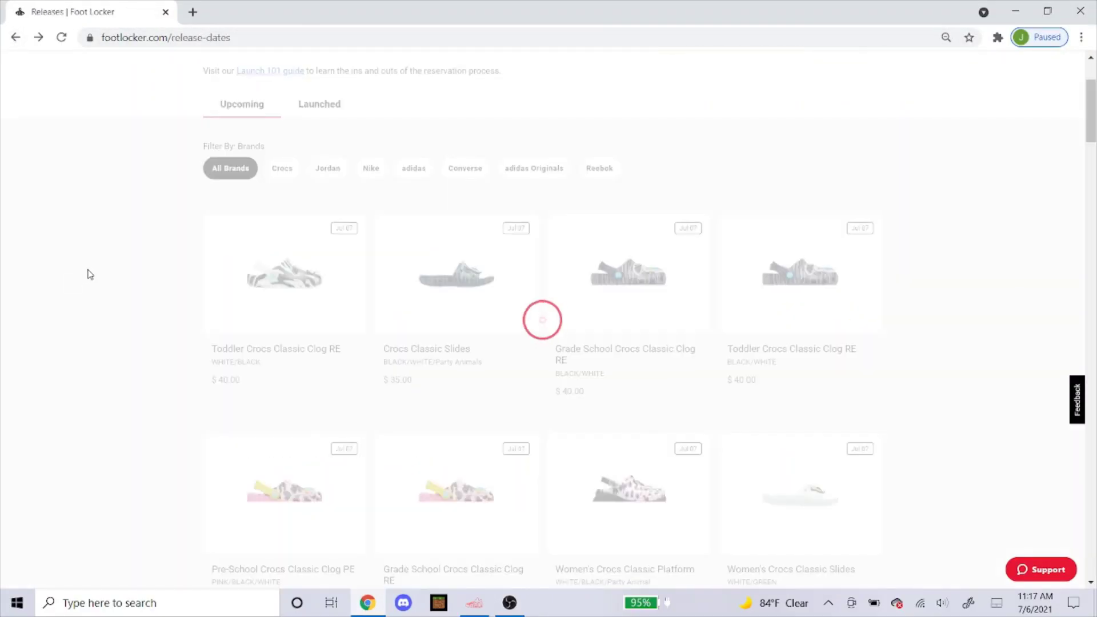
Open the Jordan Retro 3 page and select its product id T8532145 in the address.
scroll(110, 274, "down", 20)
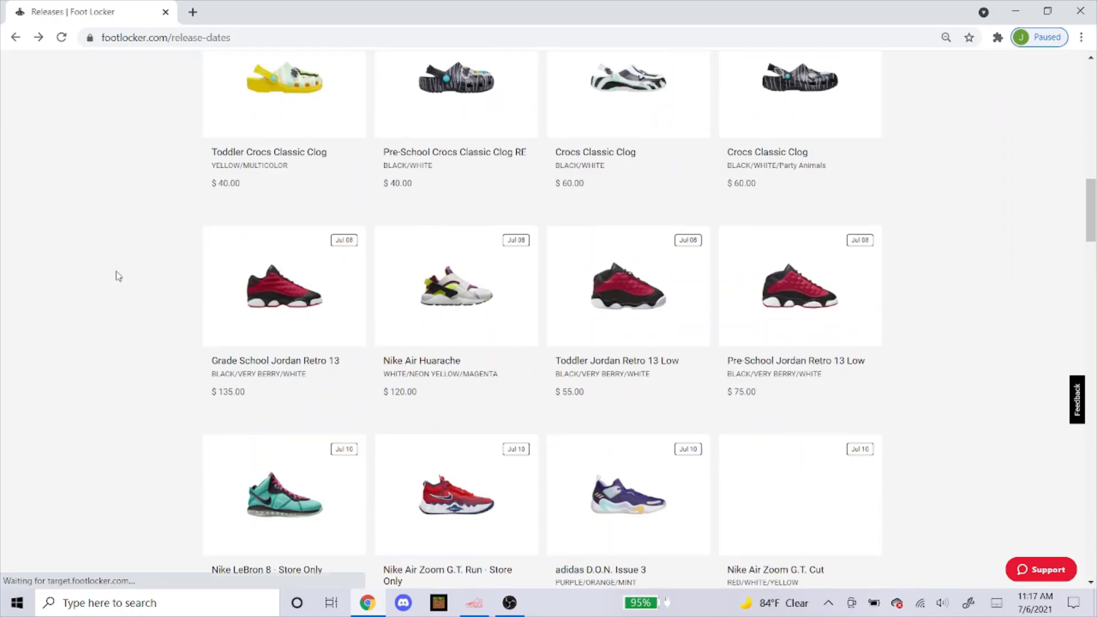
scroll(183, 290, "down", 3)
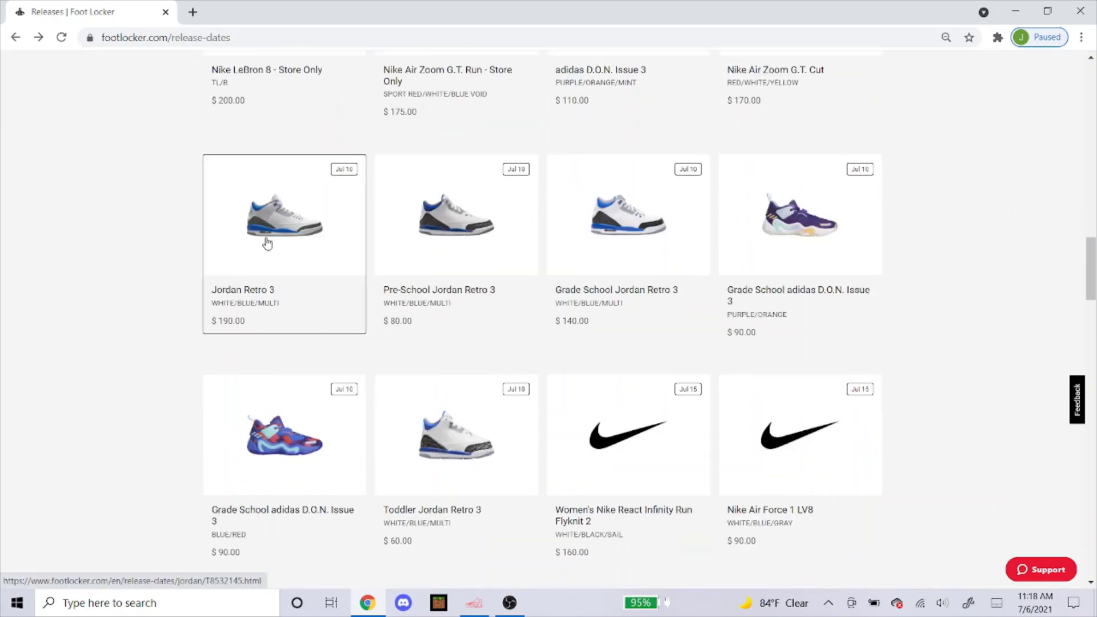
left_click(276, 234)
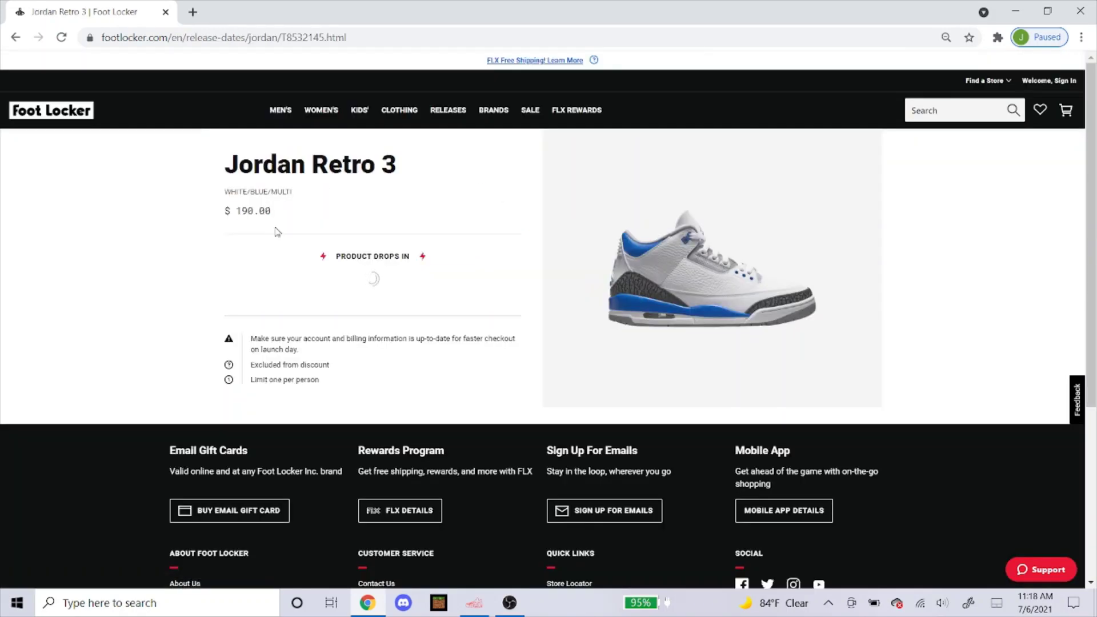
scroll(275, 234, "down", 2)
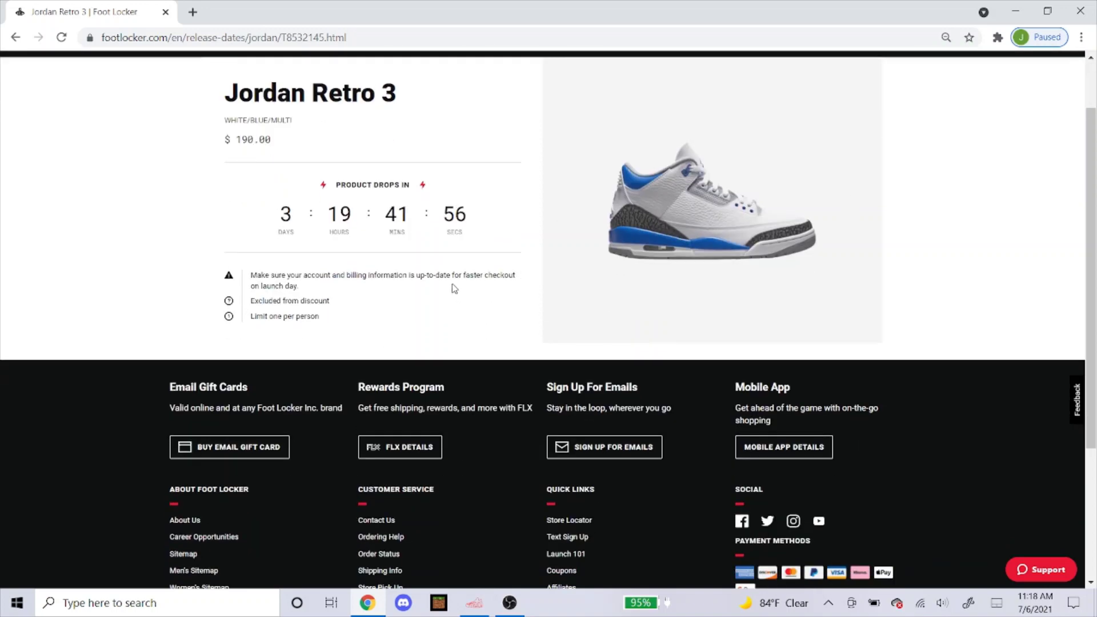
left_click(304, 37)
left_click(304, 37)
left_click(324, 38)
left_click_drag(338, 37, 381, 47)
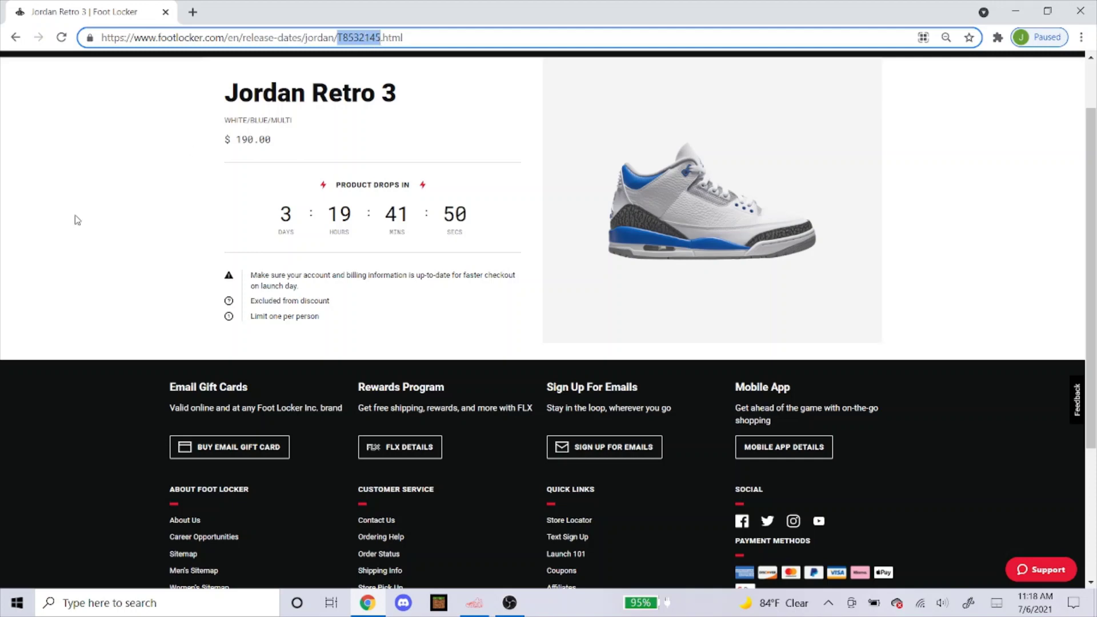
Return Chrome to the release calendar and place the cursor in the task's Size field.
left_click(15, 37)
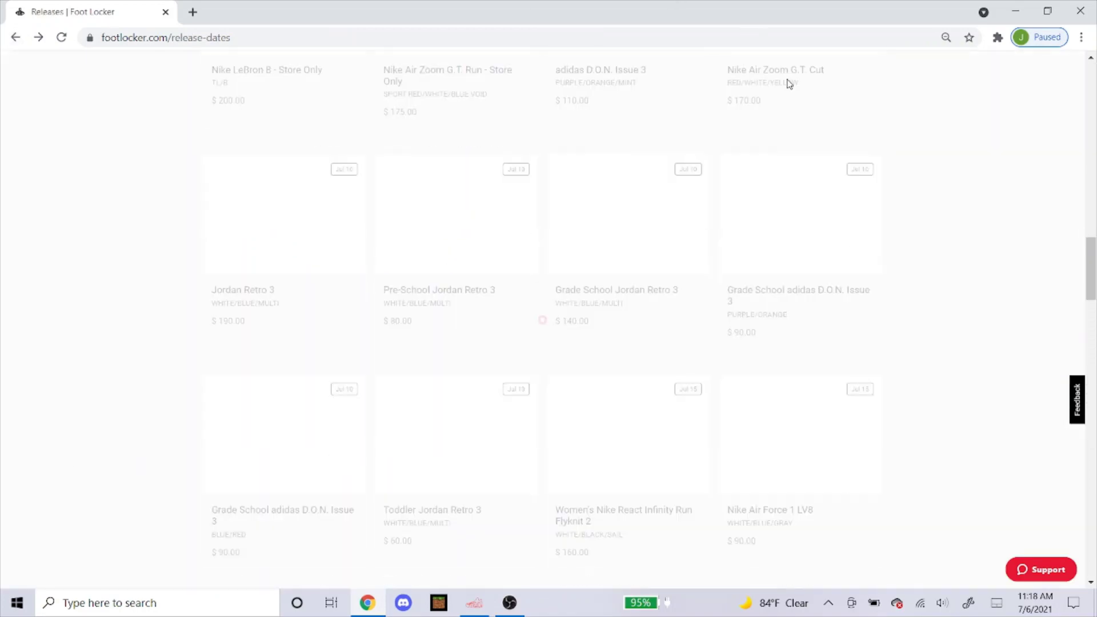
left_click(475, 603)
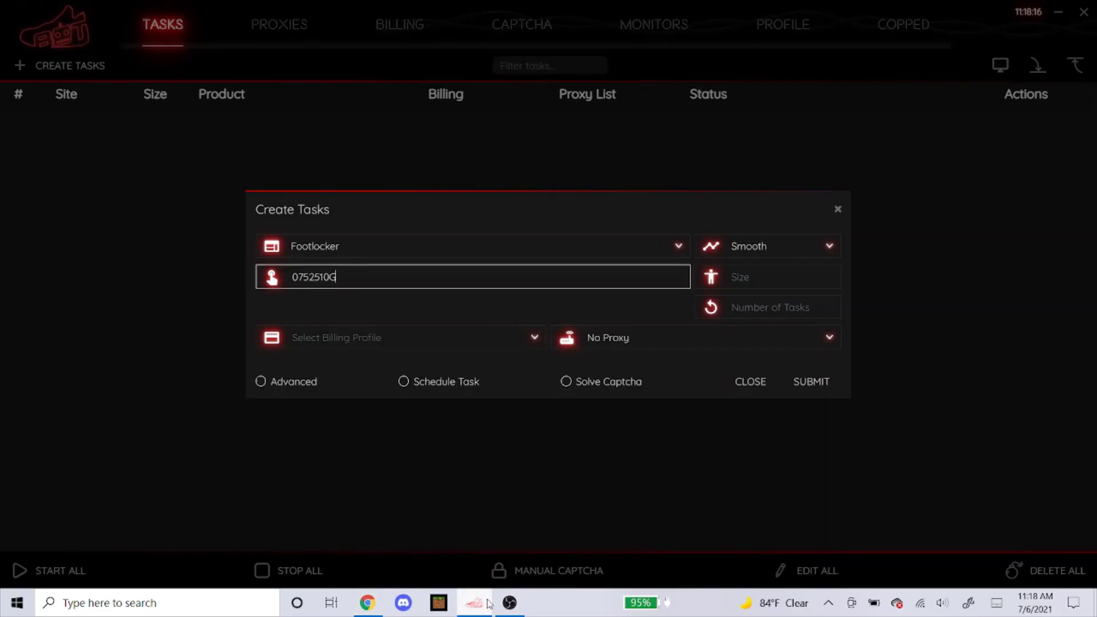
left_click(784, 275)
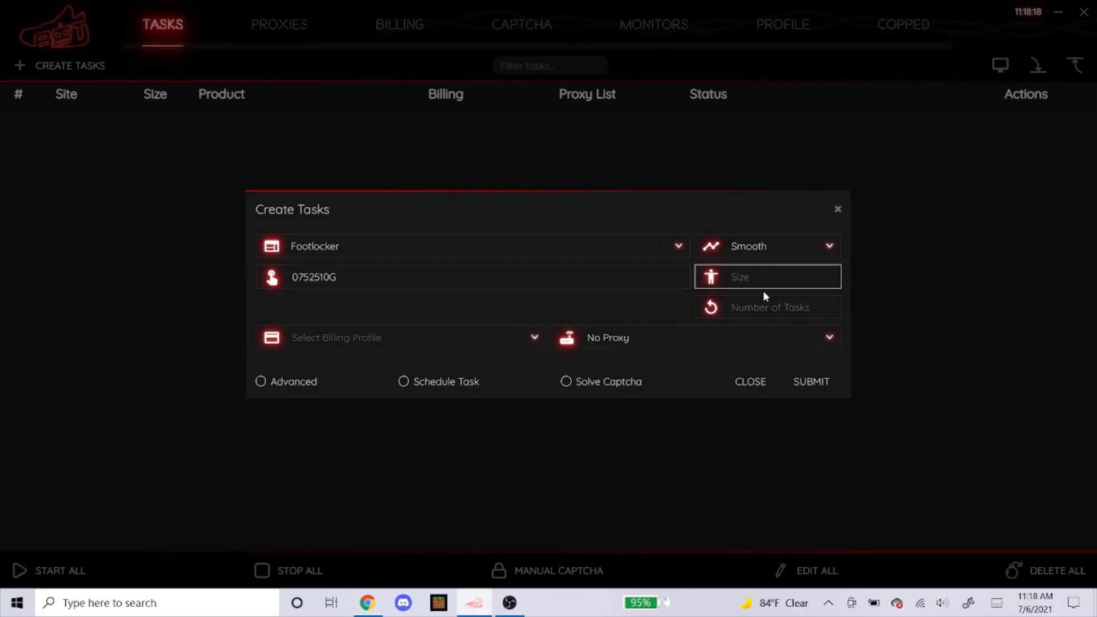
Reopen the Crocs Classic Clog RE page (0752510G) to check its sizes 04.0–10.0.
left_click(367, 603)
scroll(425, 337, "up", 15)
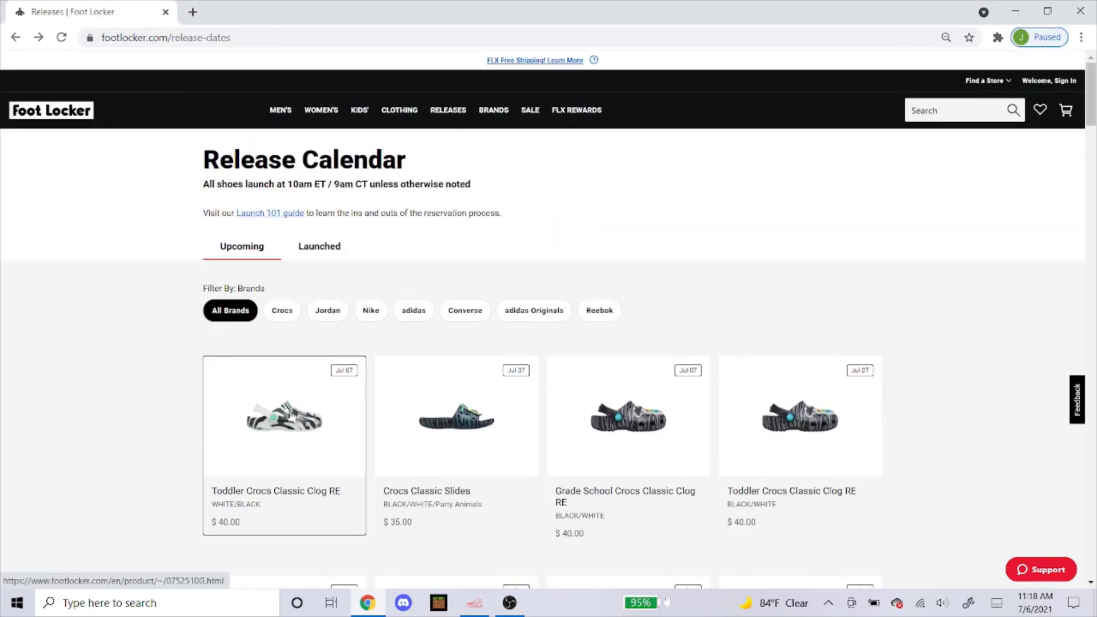
left_click(301, 421)
scroll(722, 349, "down", 1)
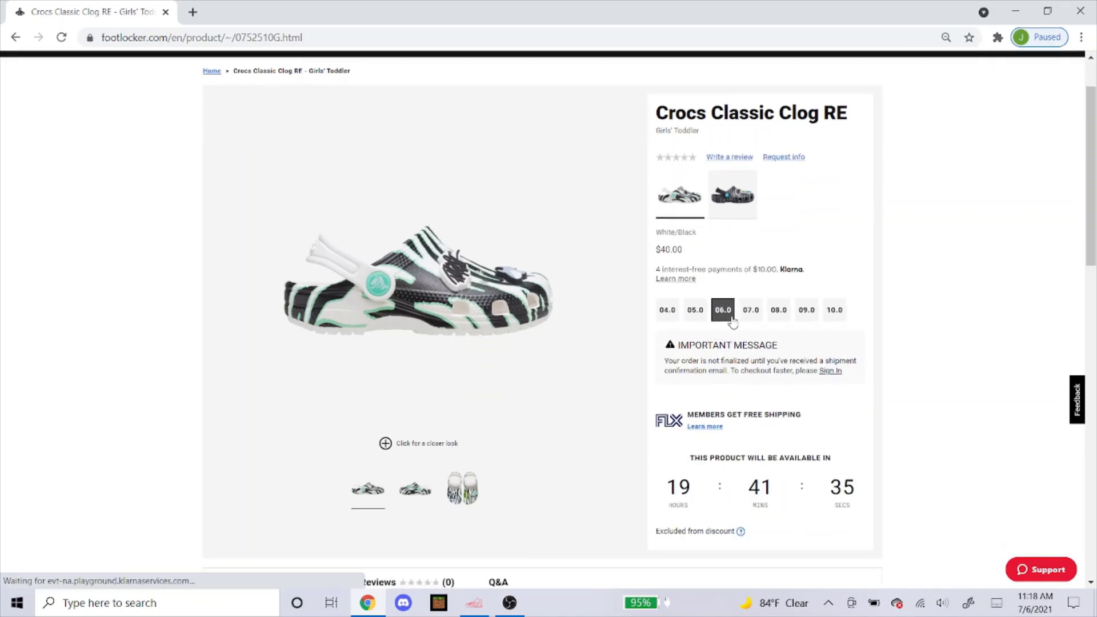
Try sizes 9,9.5,10 and then 6,6.5,7 in the Size field, clearing each.
left_click(474, 604)
type("9")
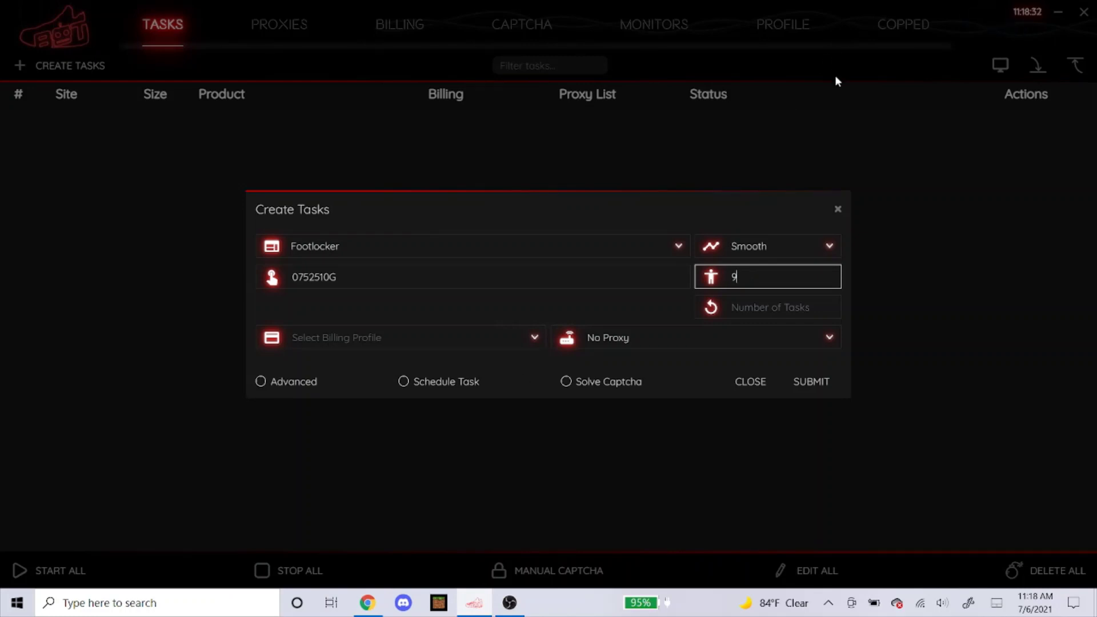
type(",9.5")
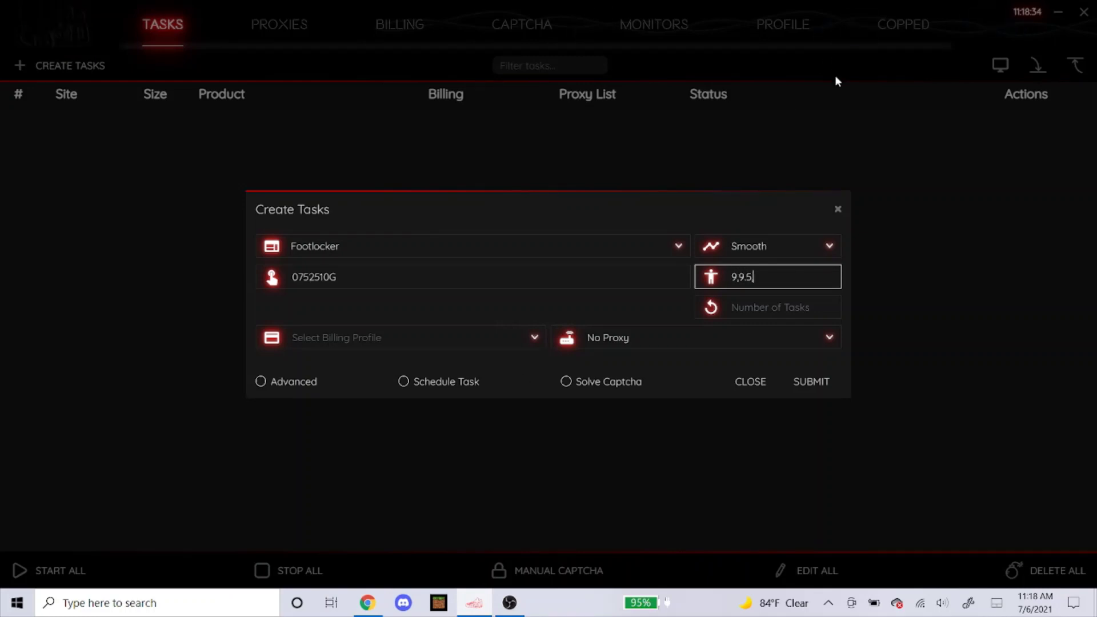
type(",10")
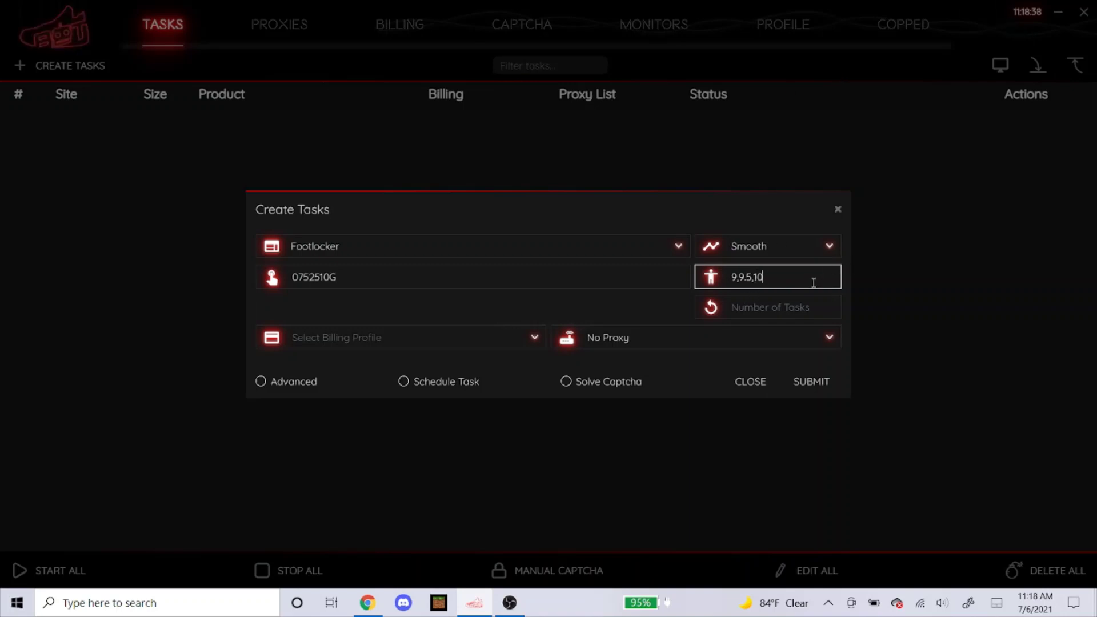
left_click_drag(803, 276, 573, 307)
key("BackSpace")
type("6,6.5,7")
key("BackSpace")
key("BackSpace")
key("BackSpace")
key("BackSpace")
key("BackSpace")
key("BackSpace")
key("BackSpace")
Try capitalised size text RA then FA, compare with the Crocs page, then delete it.
key("Caps_Lock")
type("RA")
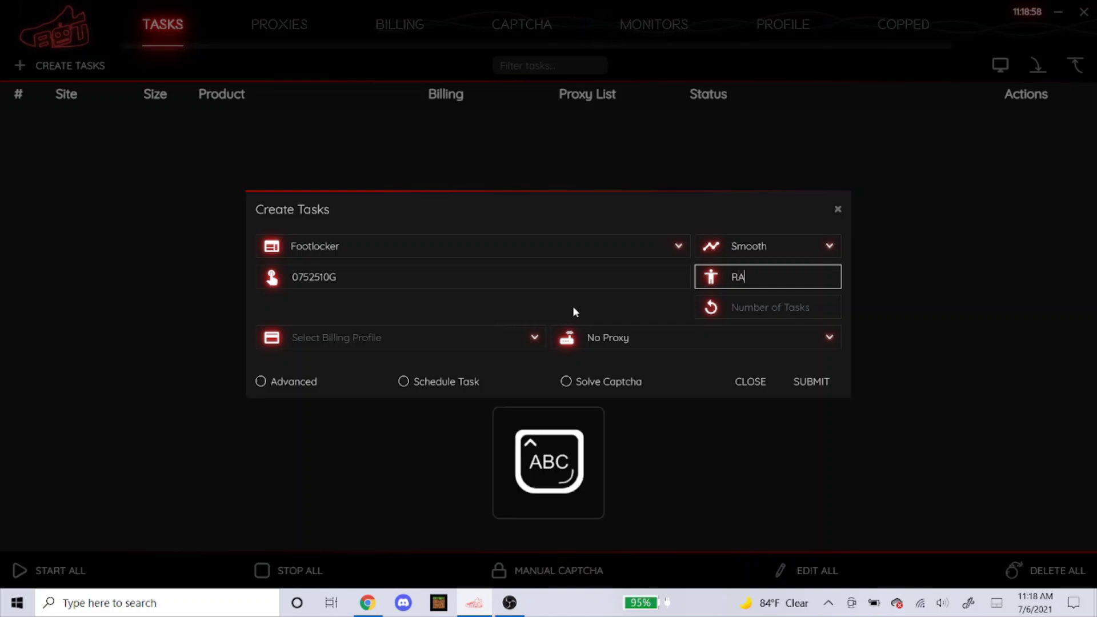
key("BackSpace")
key("BackSpace")
type("FA")
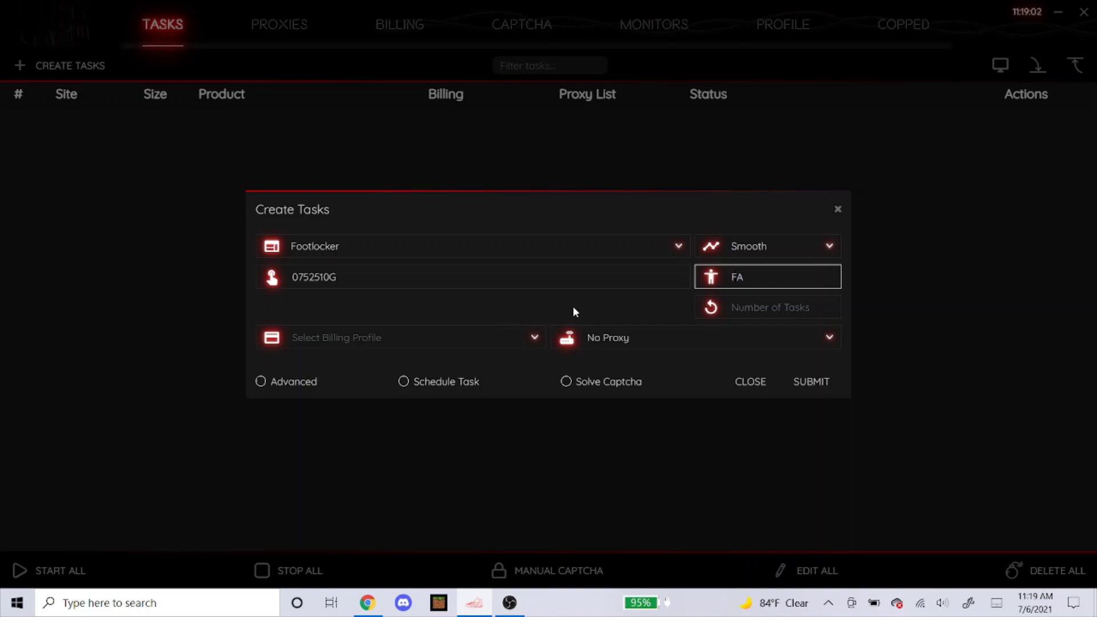
left_click(368, 603)
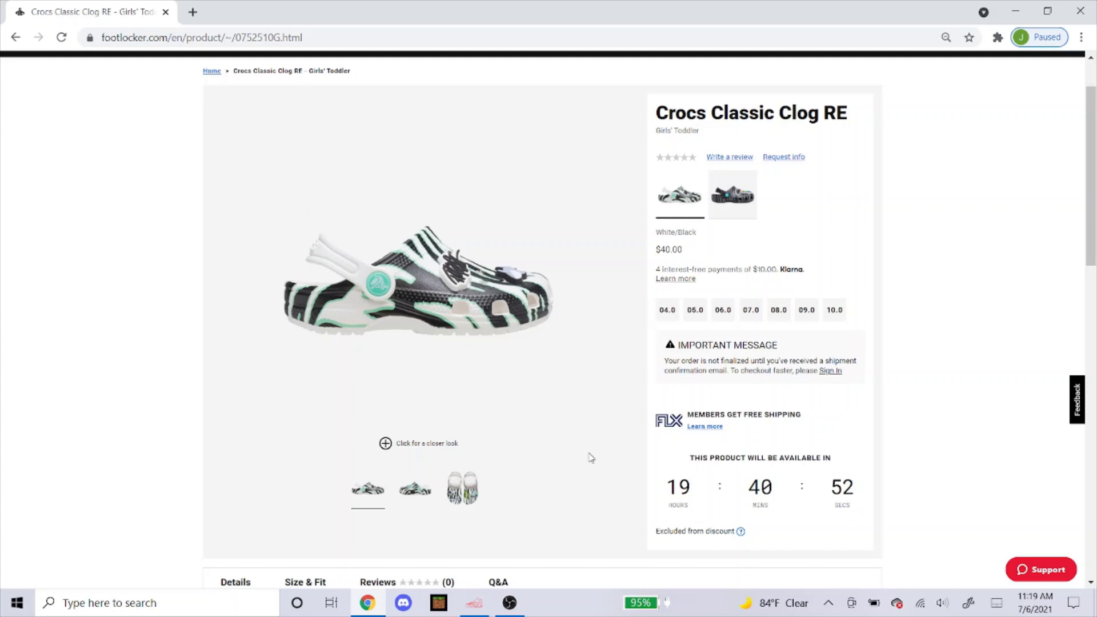
left_click(475, 603)
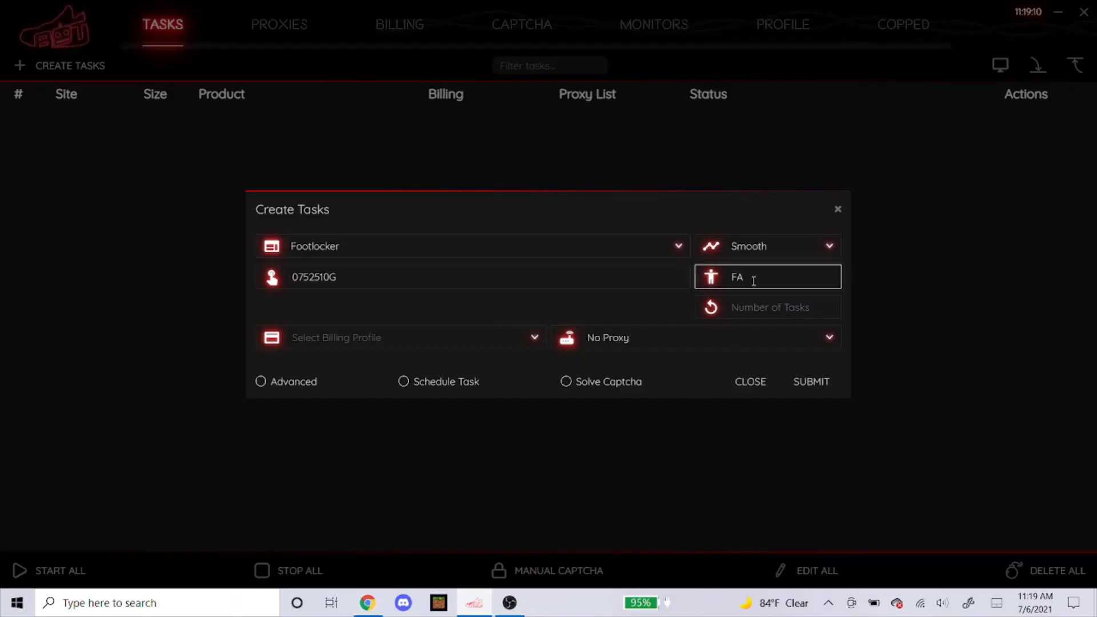
key("BackSpace")
key("BackSpace")
Enter LA as the size, recheck the Crocs page, then clear the Size field.
type("LA")
left_click(367, 602)
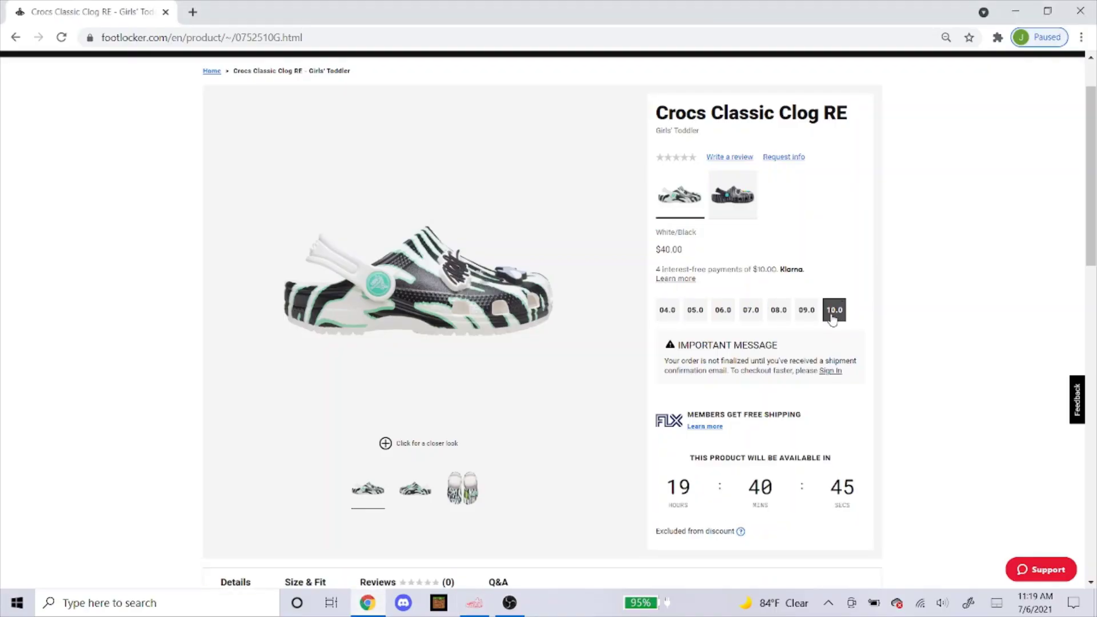
left_click(367, 603)
double_click(737, 276)
key("BackSpace")
Choose the first saved billing profile for the task.
key("Caps_Lock")
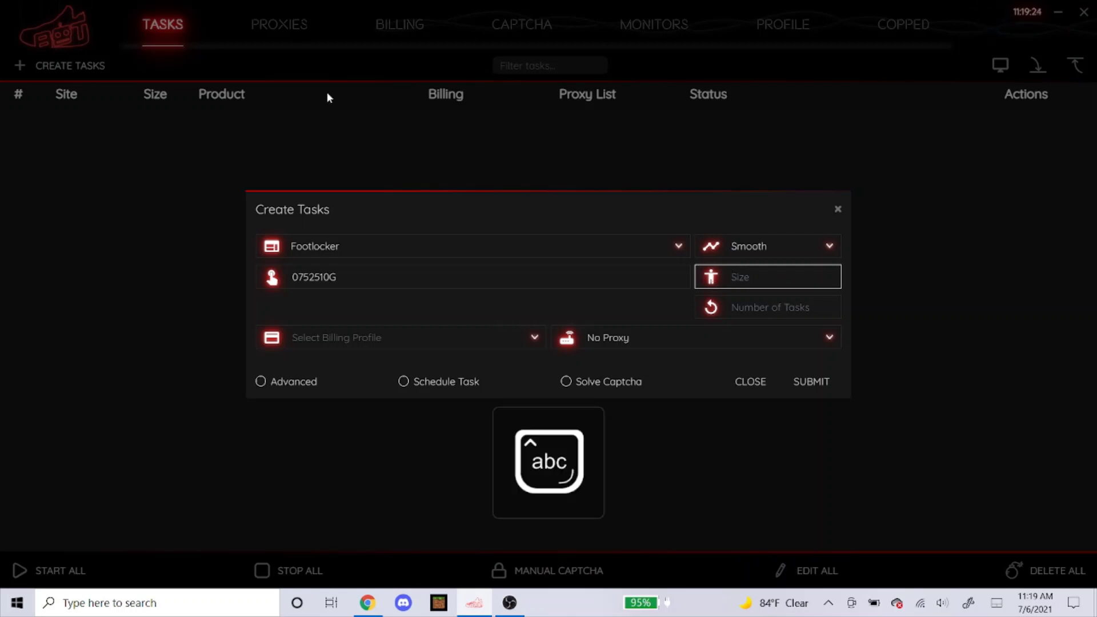
left_click(328, 342)
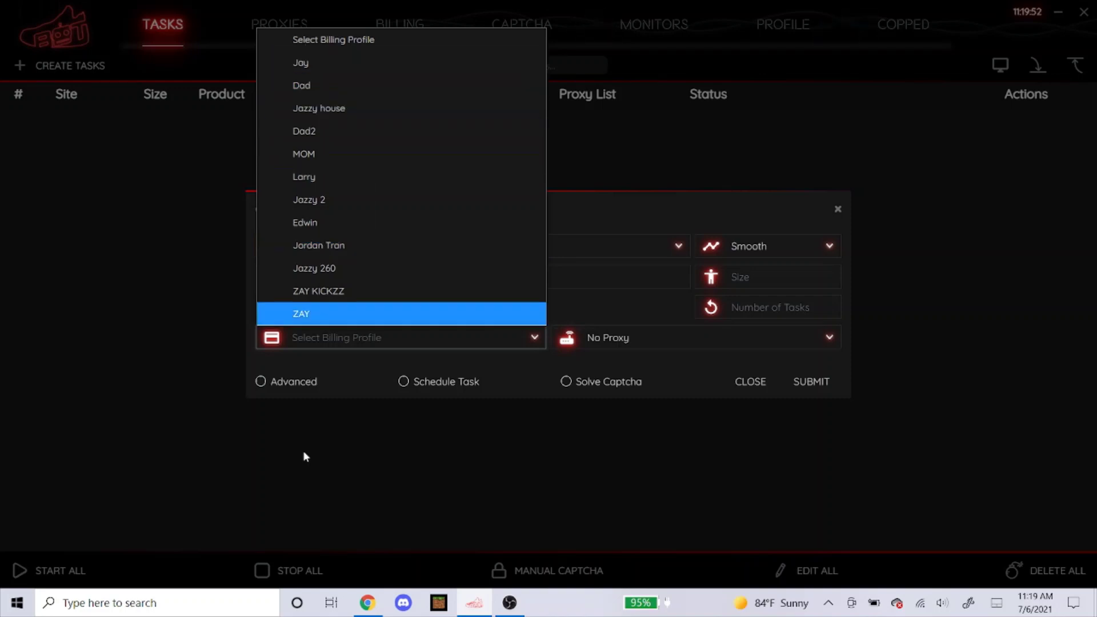
left_click(328, 61)
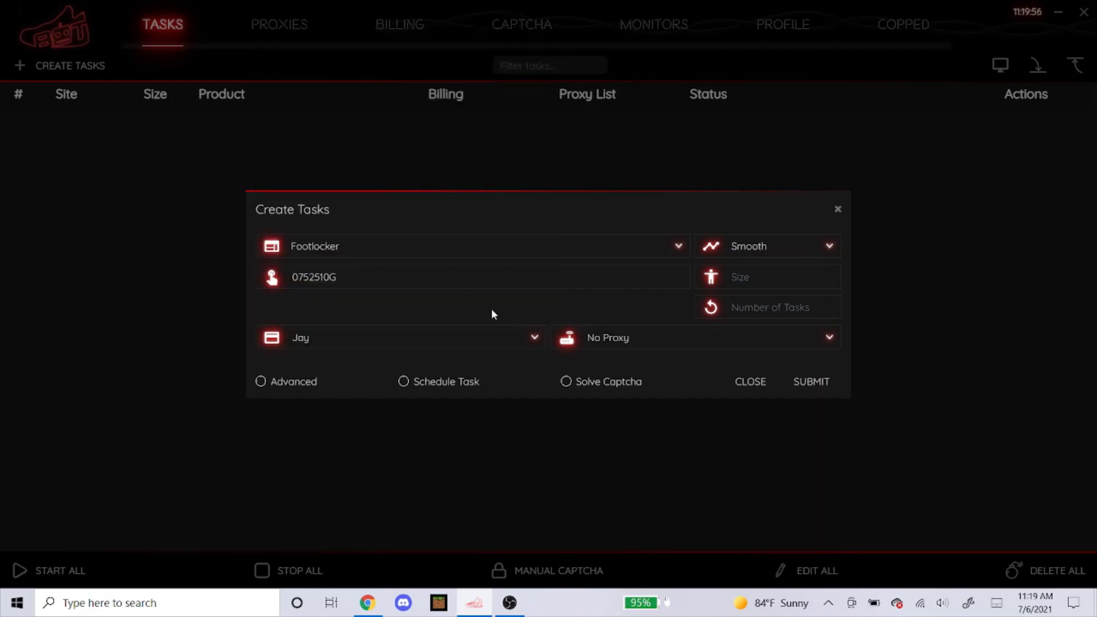
Set the proxy list to oculuss isps and enable the Advanced settings.
left_click(598, 336)
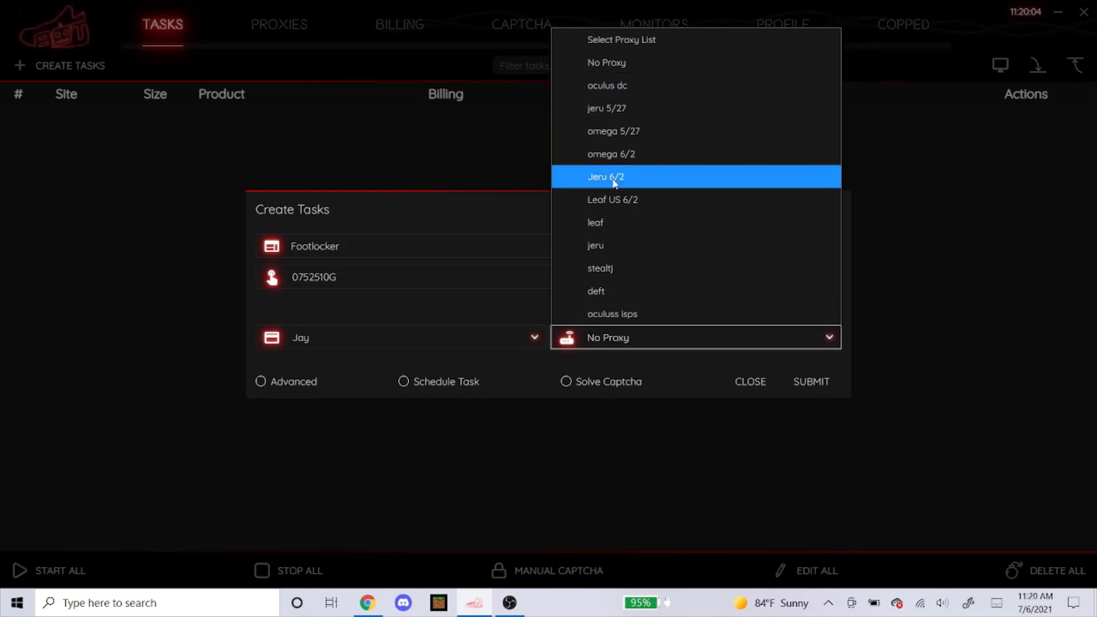
left_click(619, 316)
left_click(646, 329)
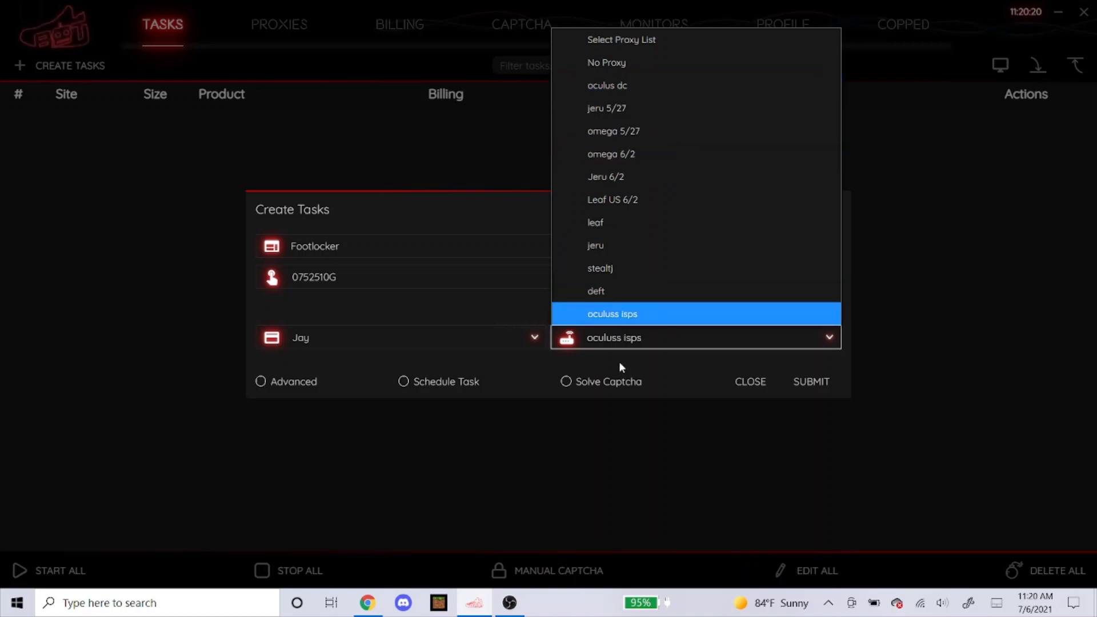
left_click(629, 314)
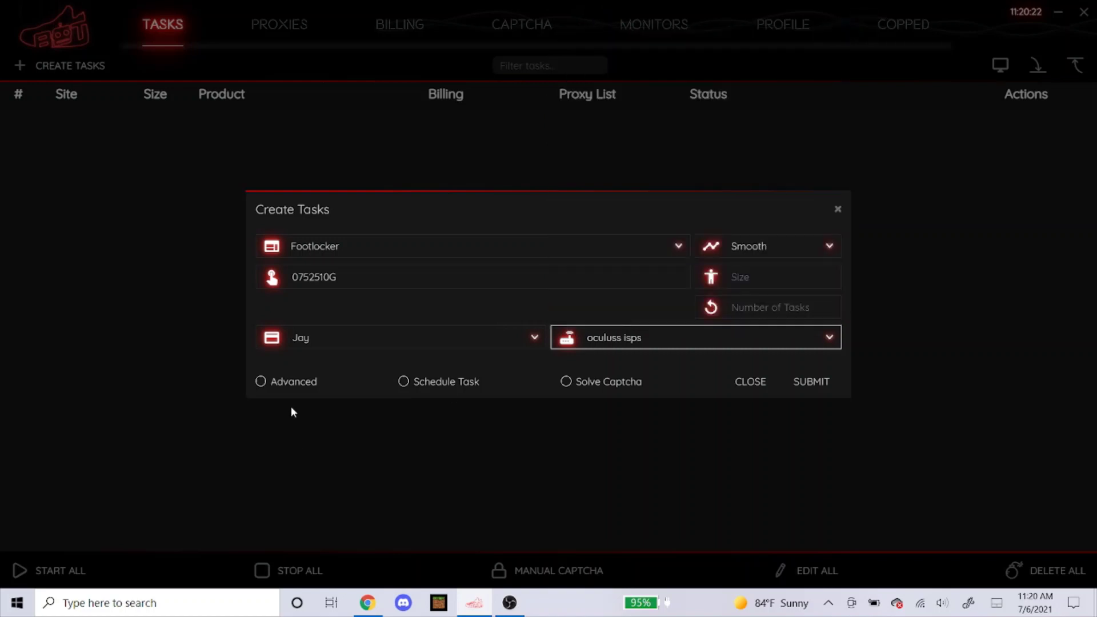
left_click(296, 381)
Enter a monitor timeout of 3000 and a restock timeout of 3333.
left_click(348, 361)
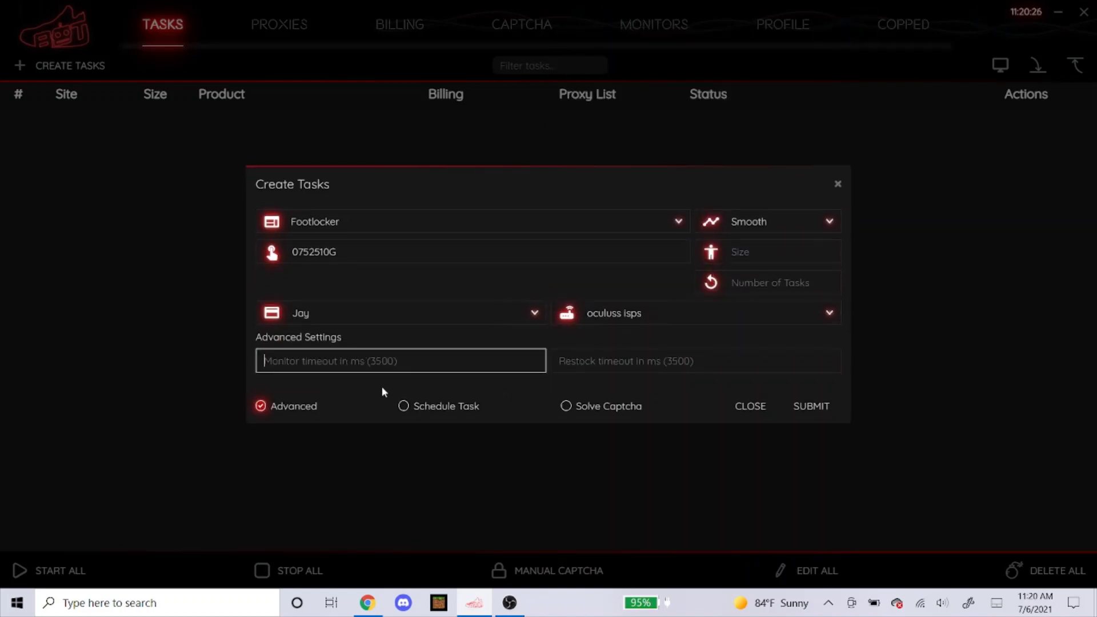
left_click(272, 404)
left_click(293, 382)
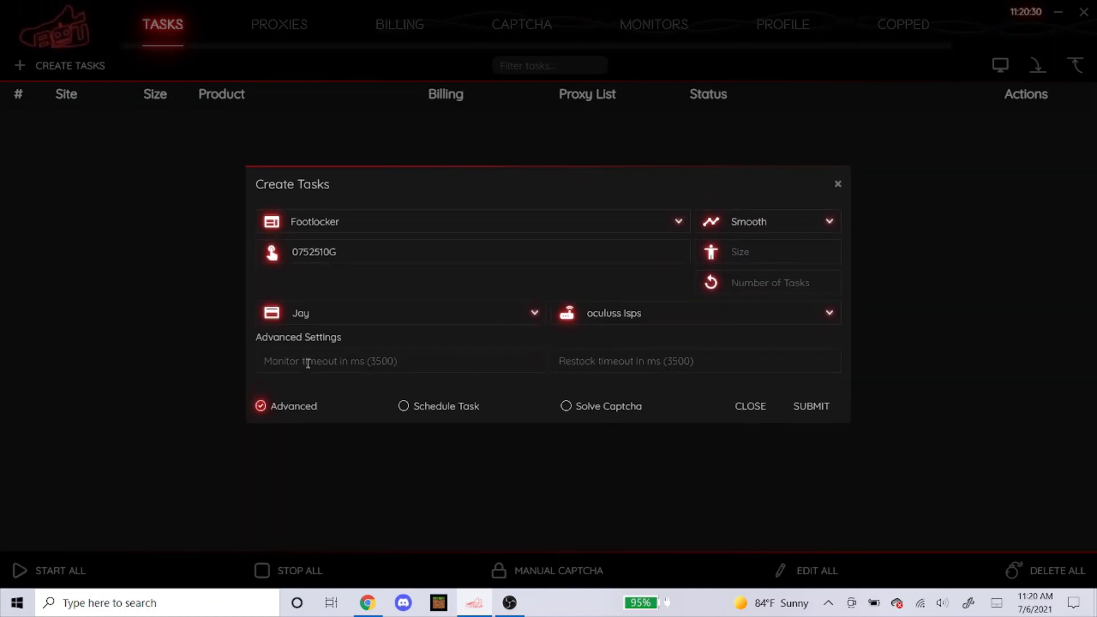
left_click(313, 358)
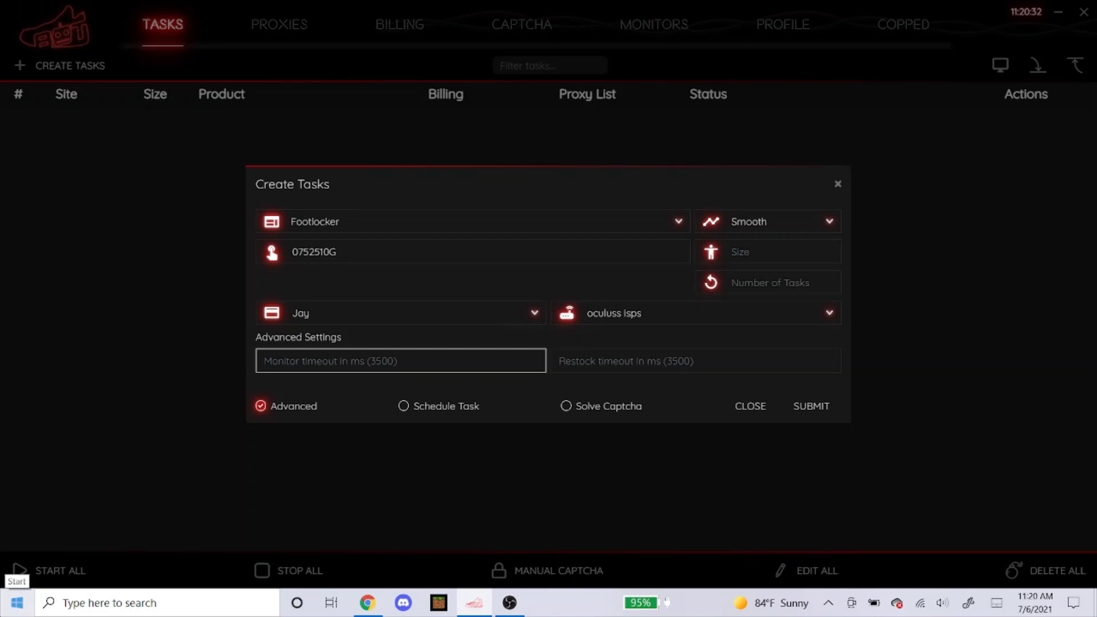
type("3000")
key("Tab")
type("3000")
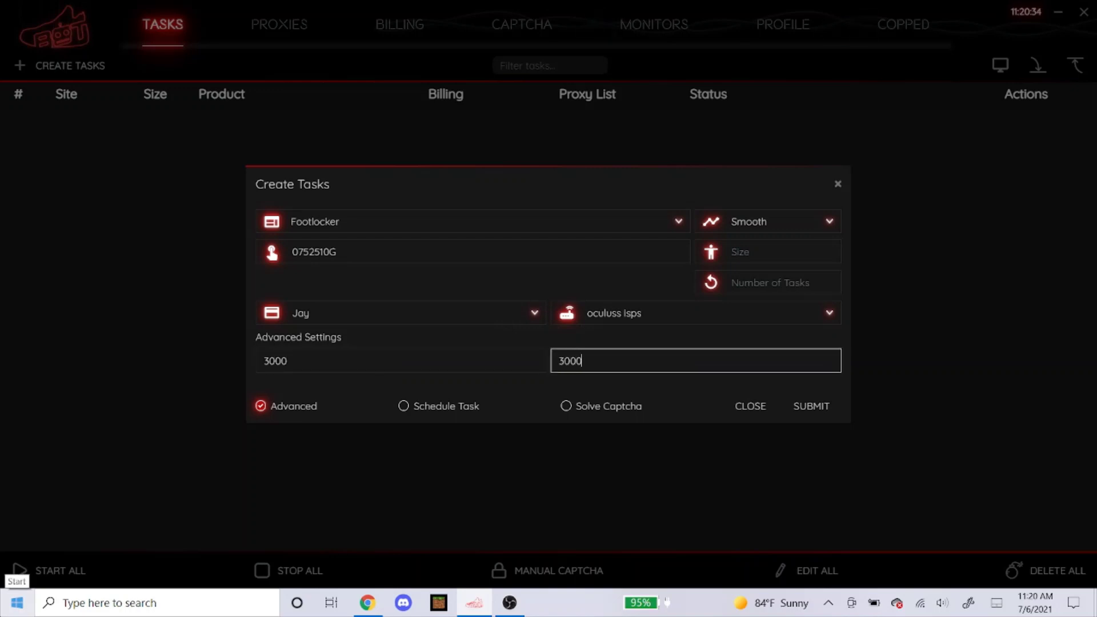
key("BackSpace")
key("BackSpace")
key("BackSpace")
type("3333")
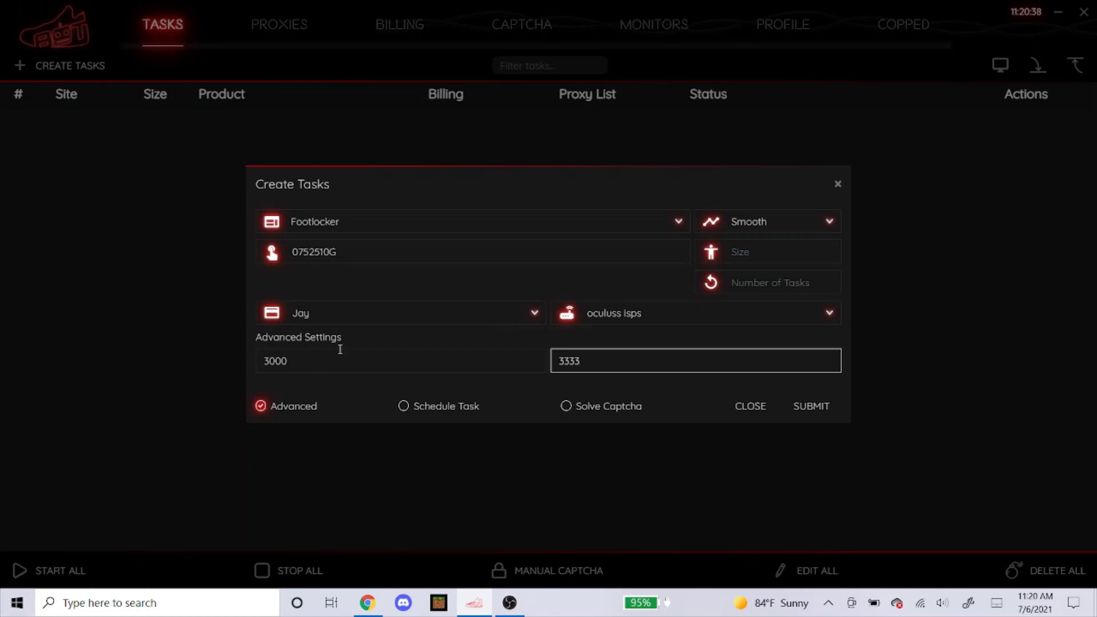
Clear both timeout values and switch the Advanced settings off.
left_click_drag(631, 360, 443, 377)
key("BackSpace")
left_click(418, 365)
key("BackSpace")
key("BackSpace")
key("BackSpace")
key("BackSpace")
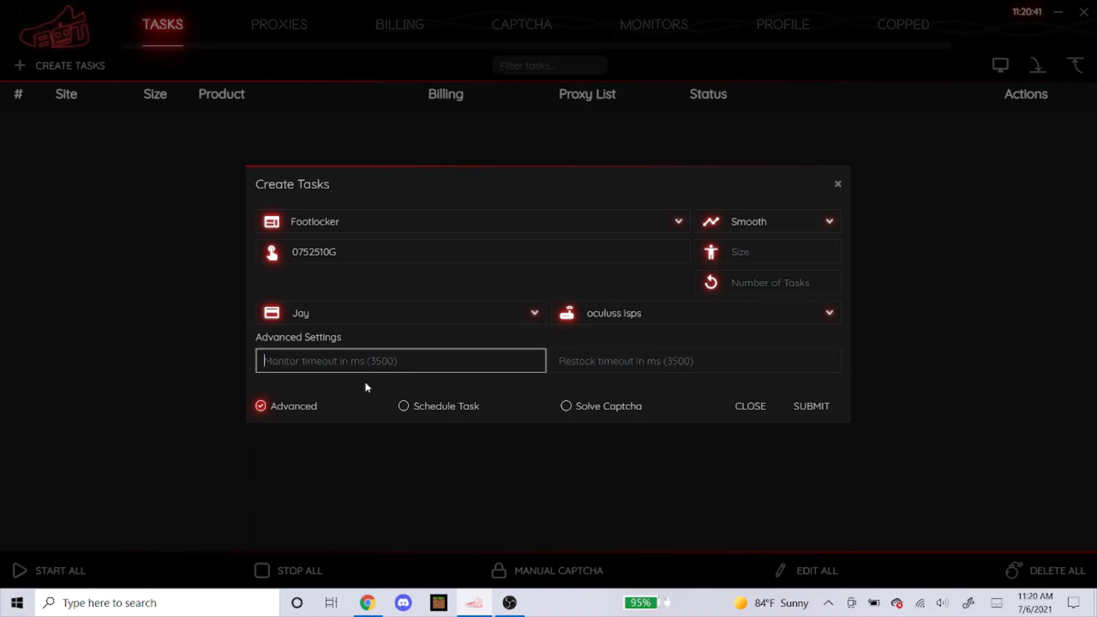
left_click(269, 403)
Enable Schedule Task and set the task's start time to 06:50:00 AM.
left_click(284, 402)
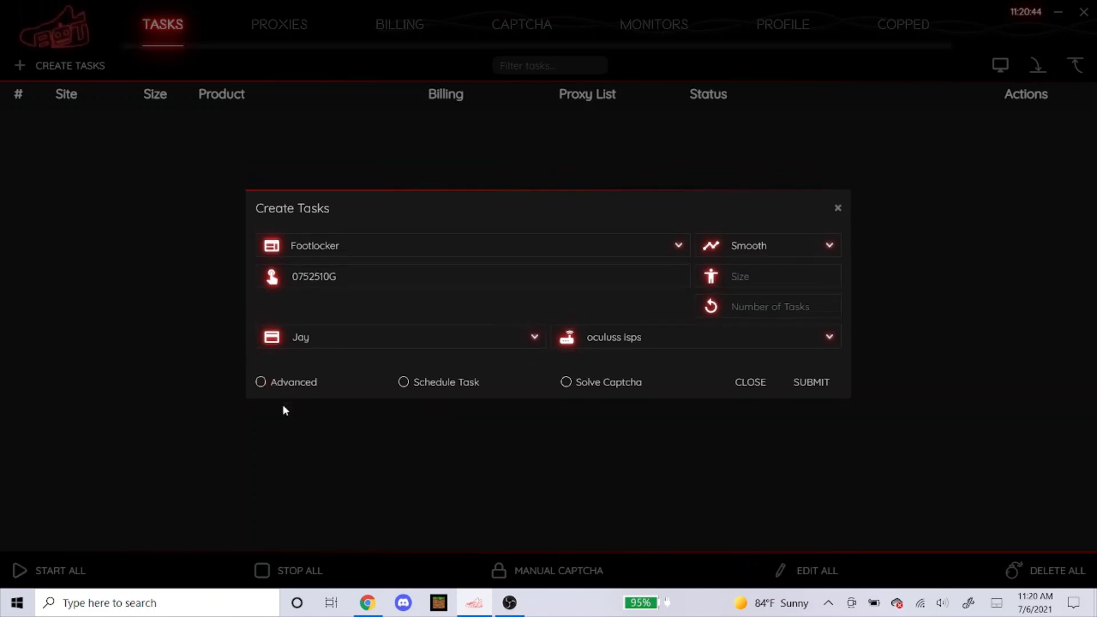
left_click(449, 382)
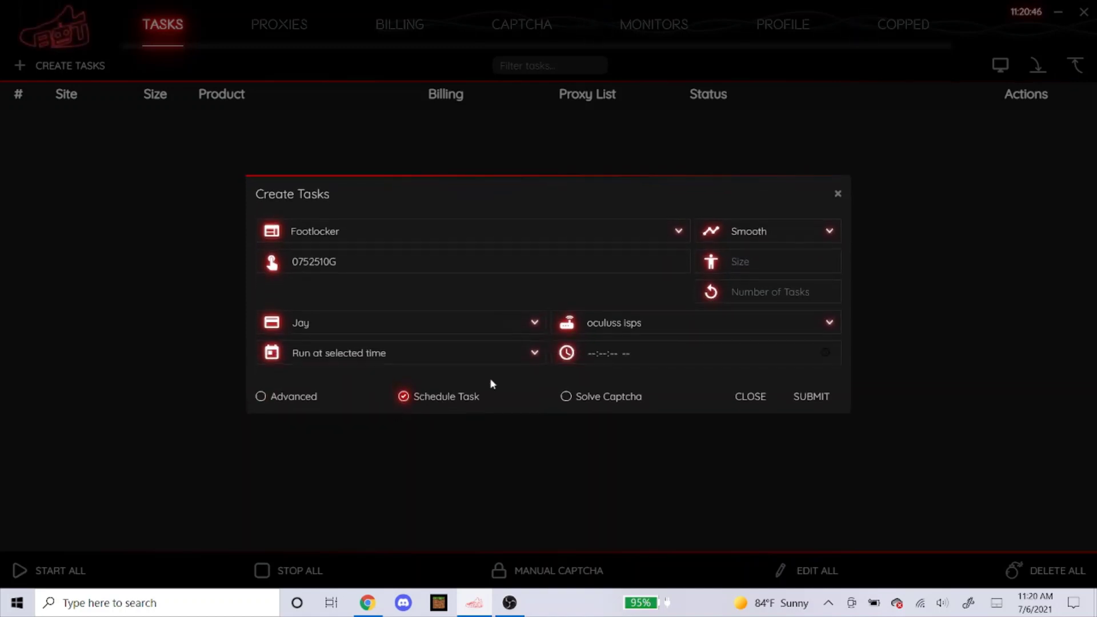
left_click(588, 352)
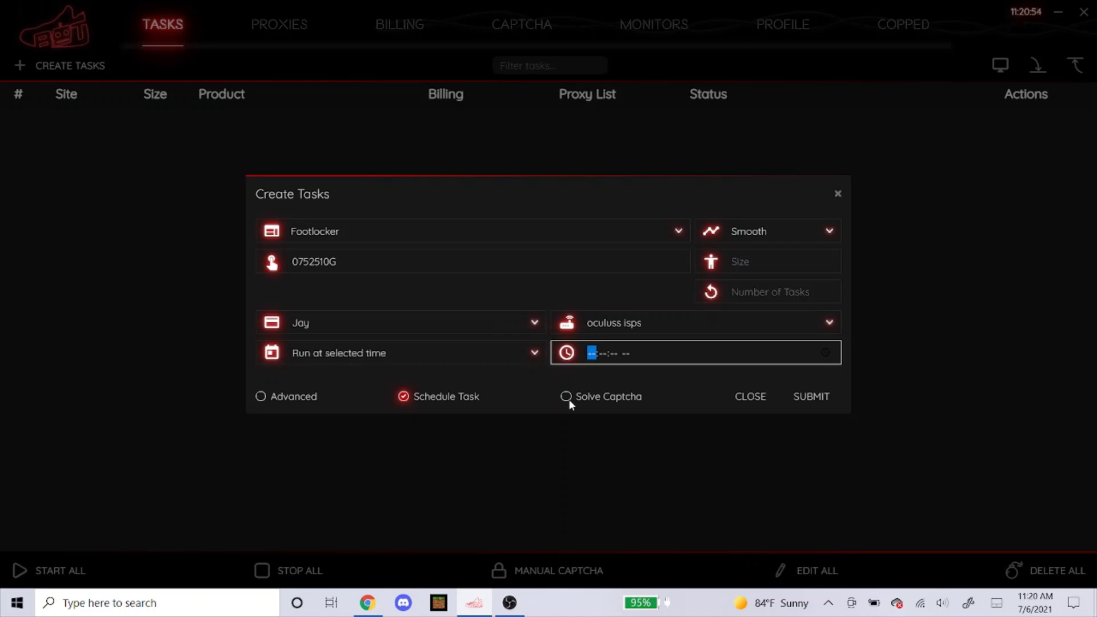
type("065000a")
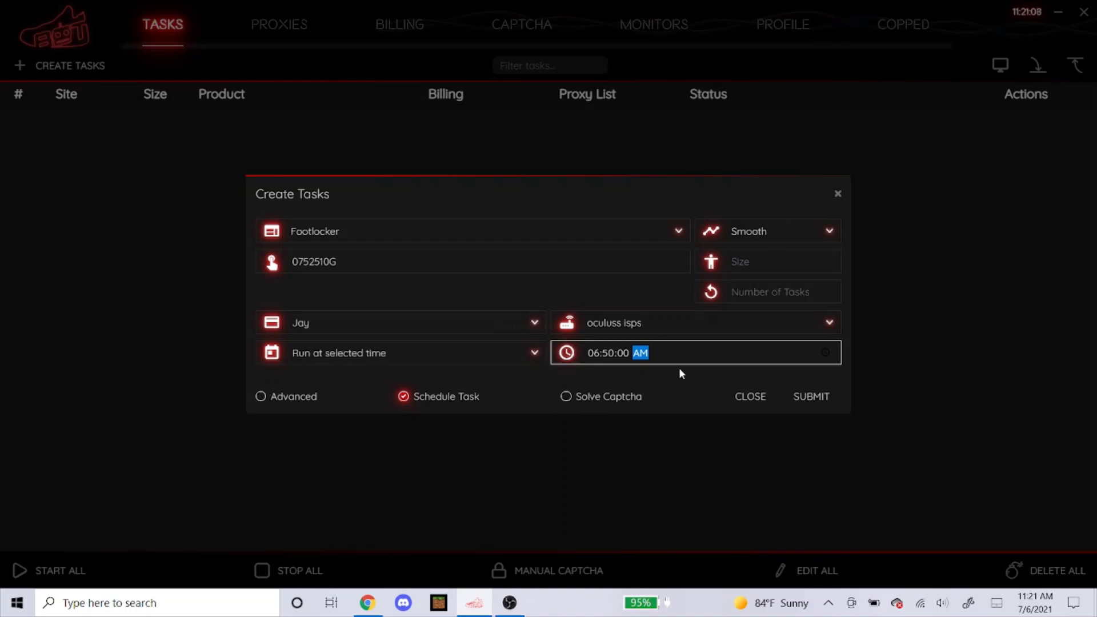
left_click(674, 382)
Submit the scheduled Footlocker task, then switch the form's site to ChampsSport.
left_click(810, 397)
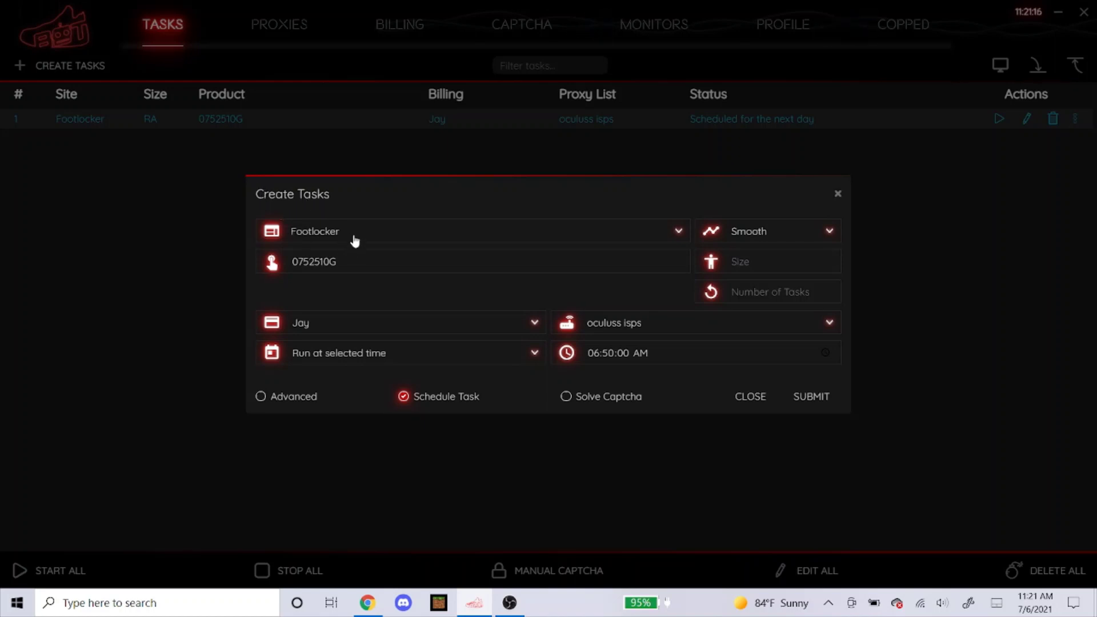
left_click(500, 233)
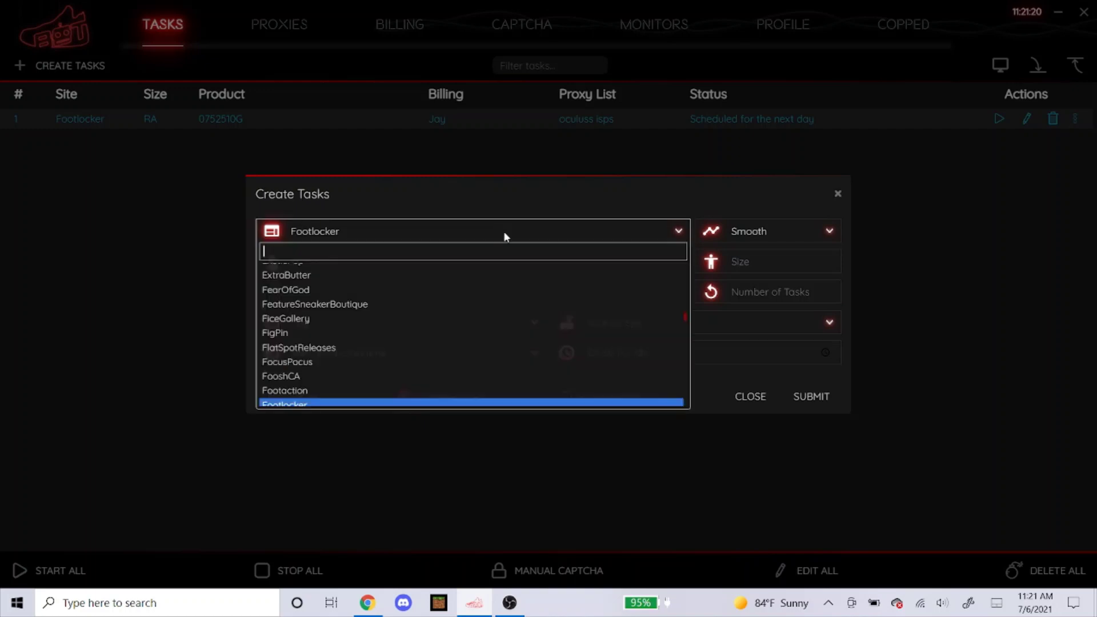
type("champ")
key("Return")
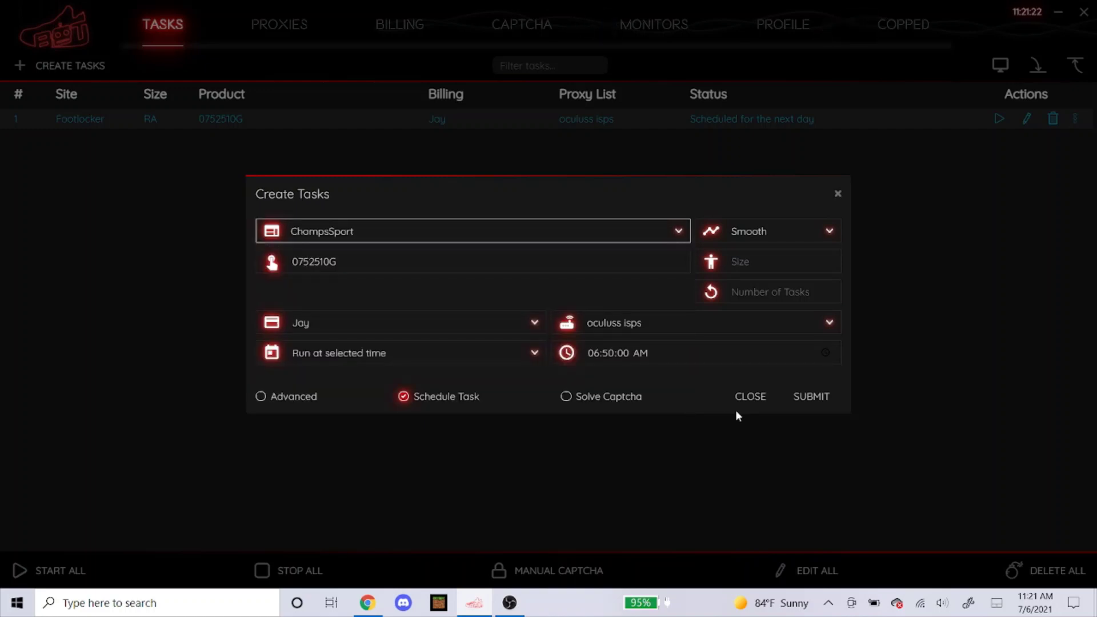
Keep Smooth as the task mode and clear the SKU 0752510G.
left_click(752, 230)
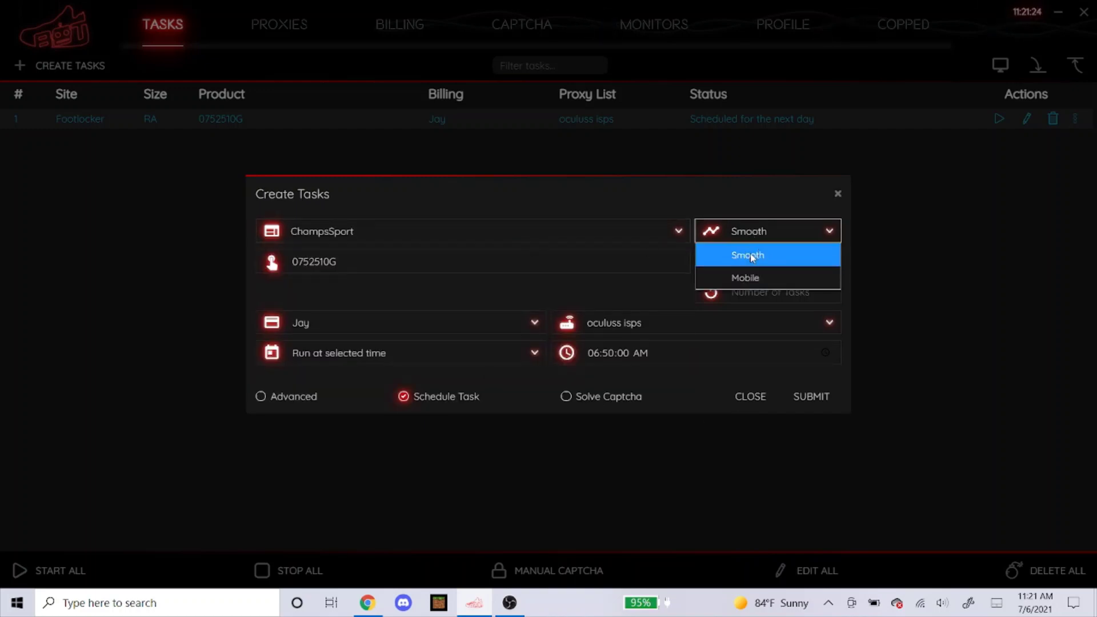
left_click(716, 259)
double_click(641, 267)
key("BackSpace")
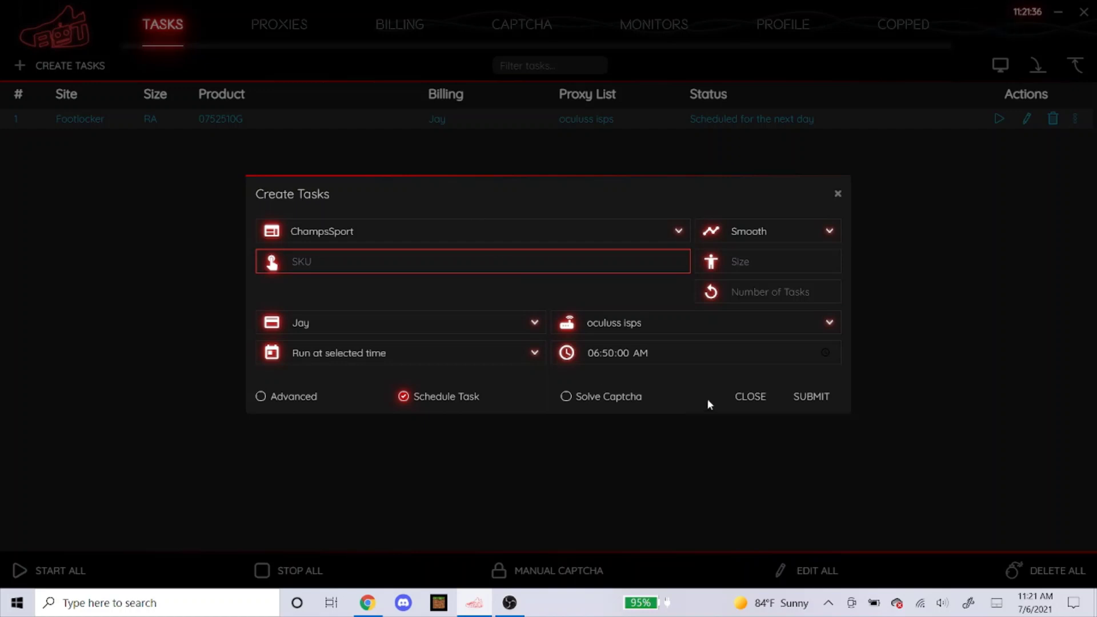
Close Create Tasks and start a new billing profile from the Billing page.
left_click(750, 396)
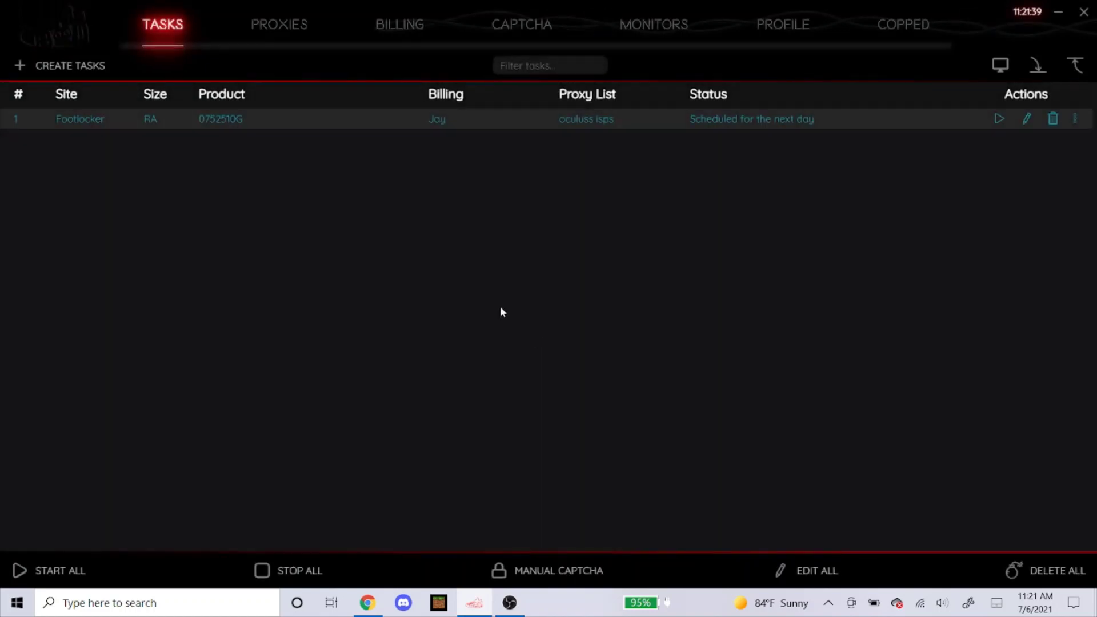
left_click(405, 25)
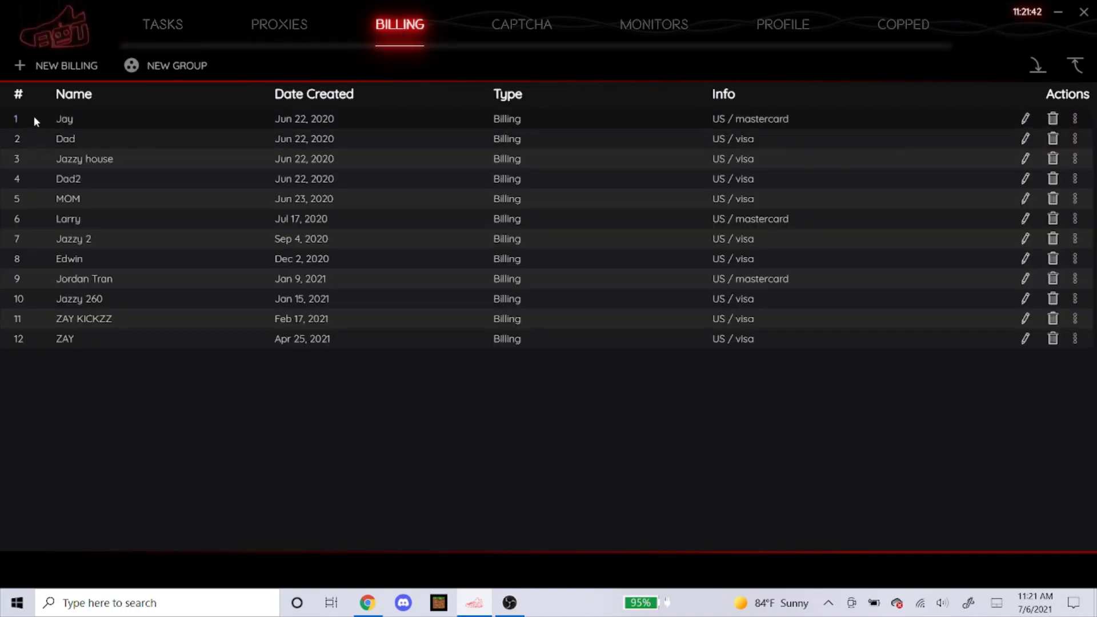
left_click(51, 67)
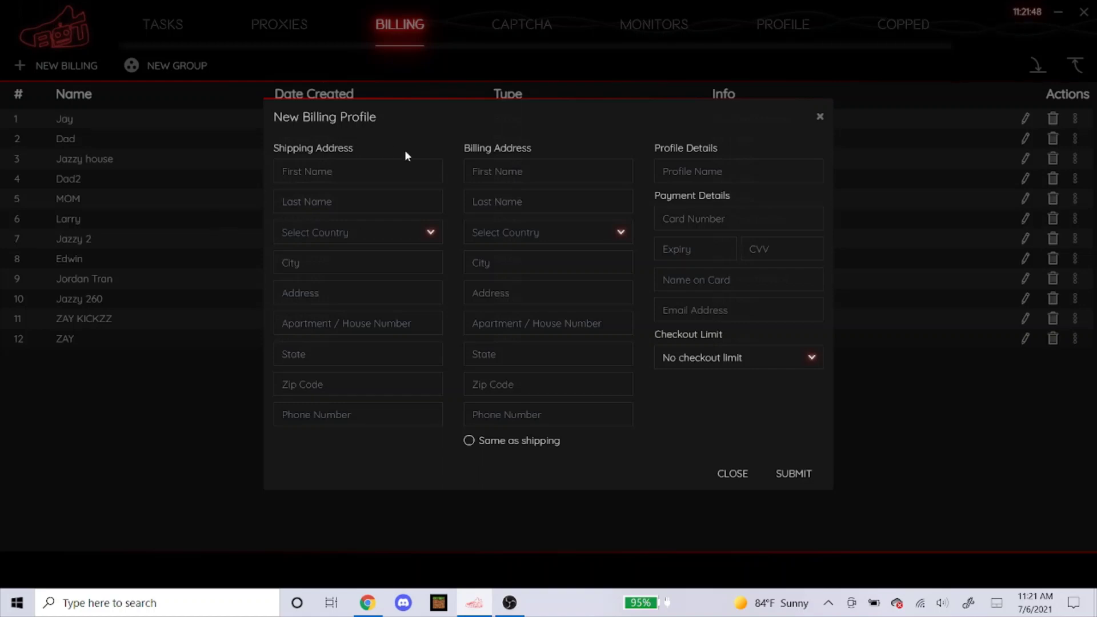
Move between the shipping phone, shipping address and email fields, leaving them empty.
left_click(300, 422)
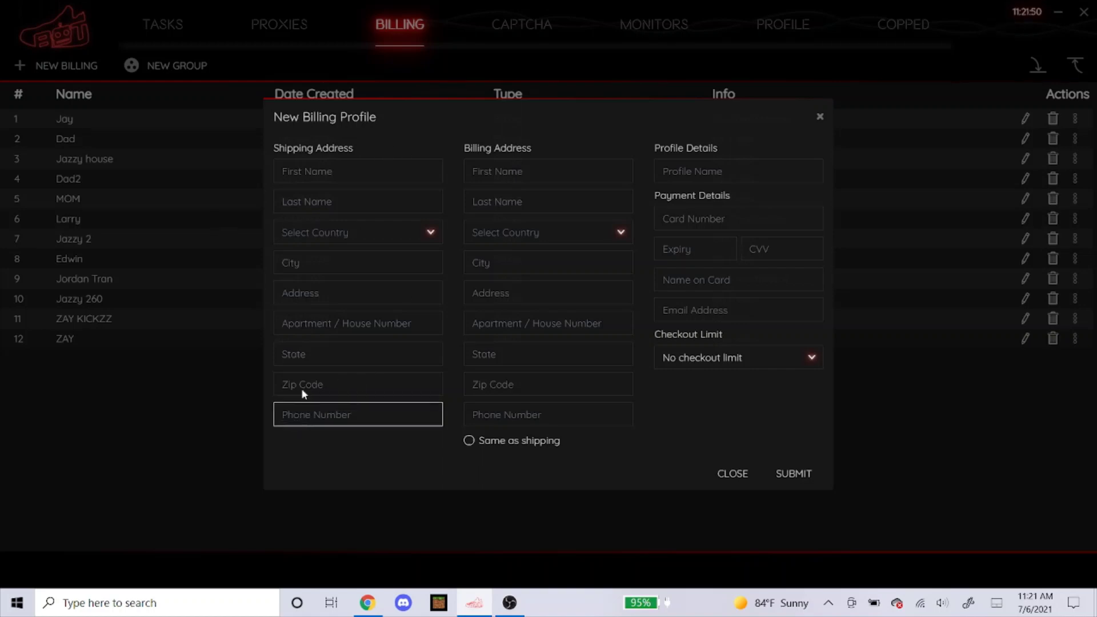
left_click(321, 291)
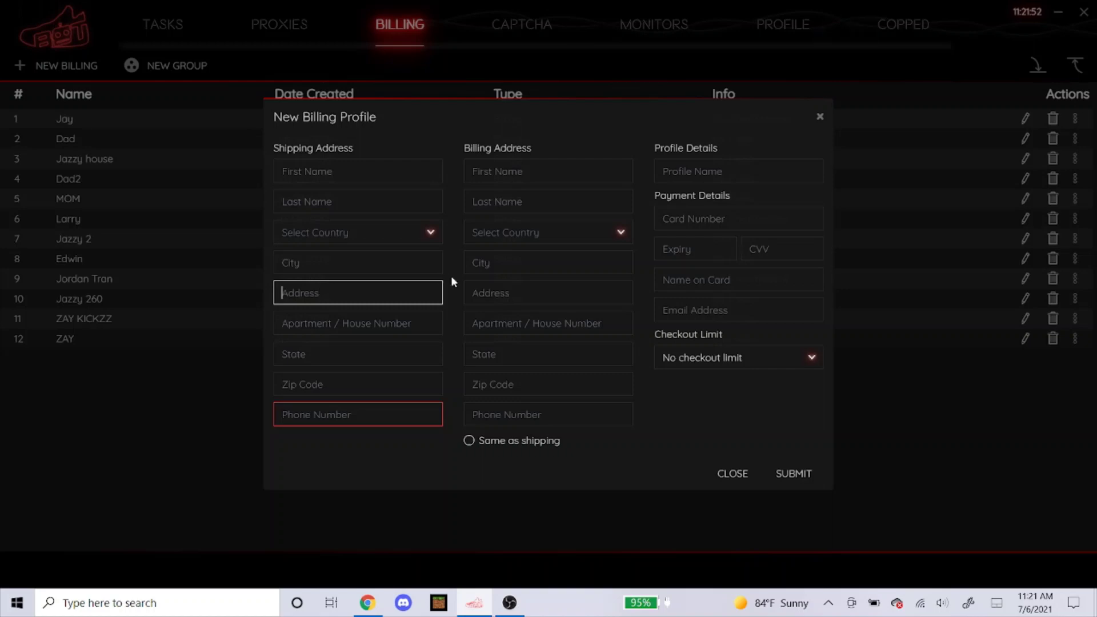
left_click(725, 313)
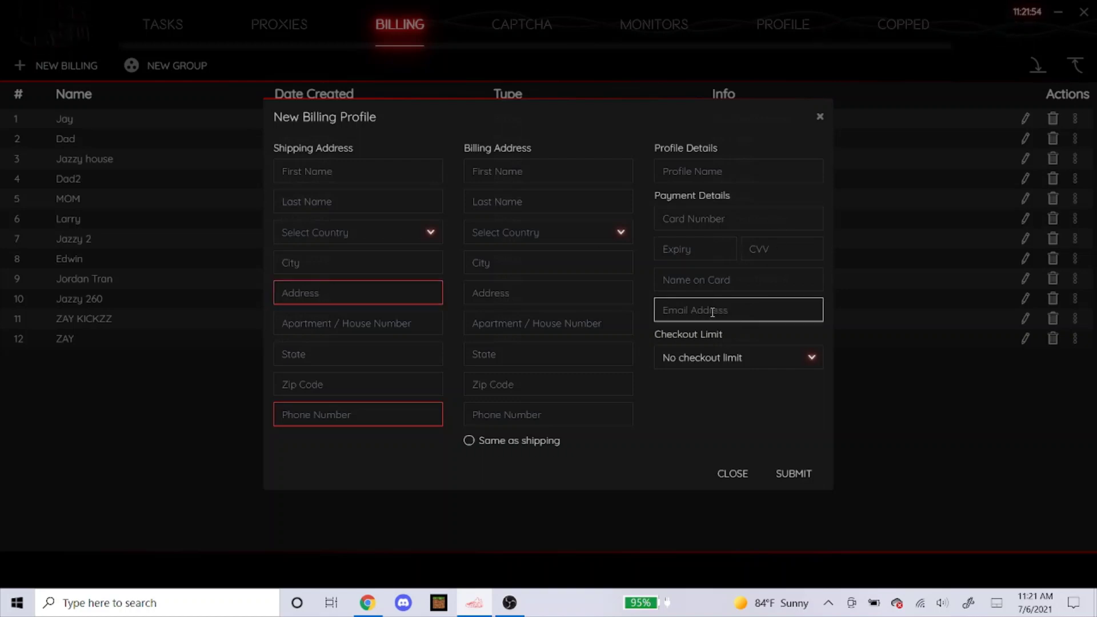
left_click(313, 412)
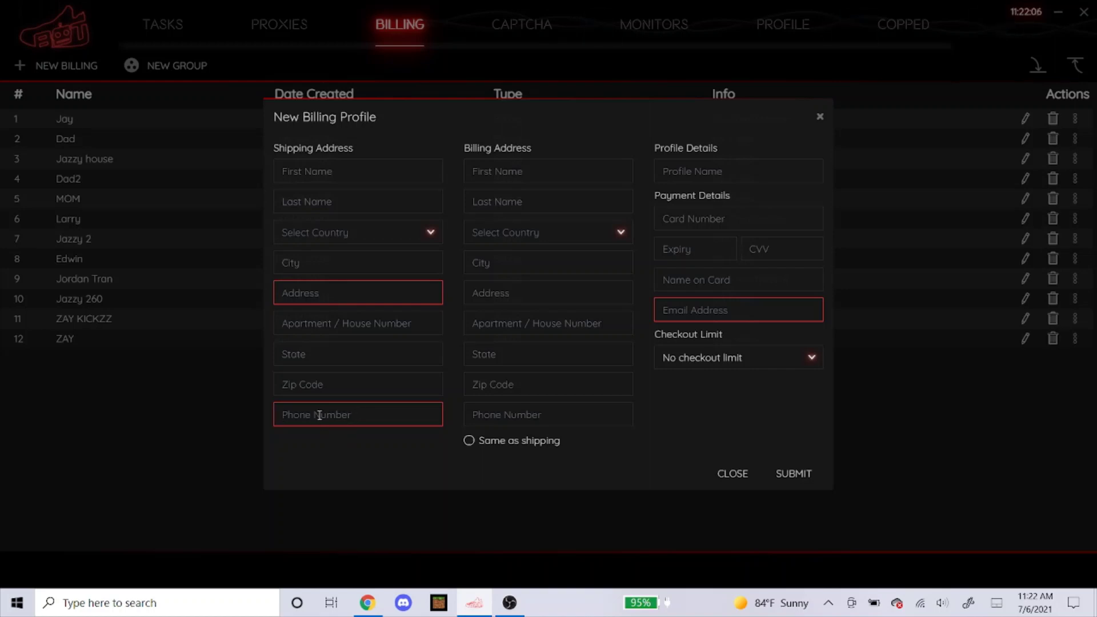
left_click(312, 291)
Focus the email address field of the New Billing Profile form.
left_click(766, 307)
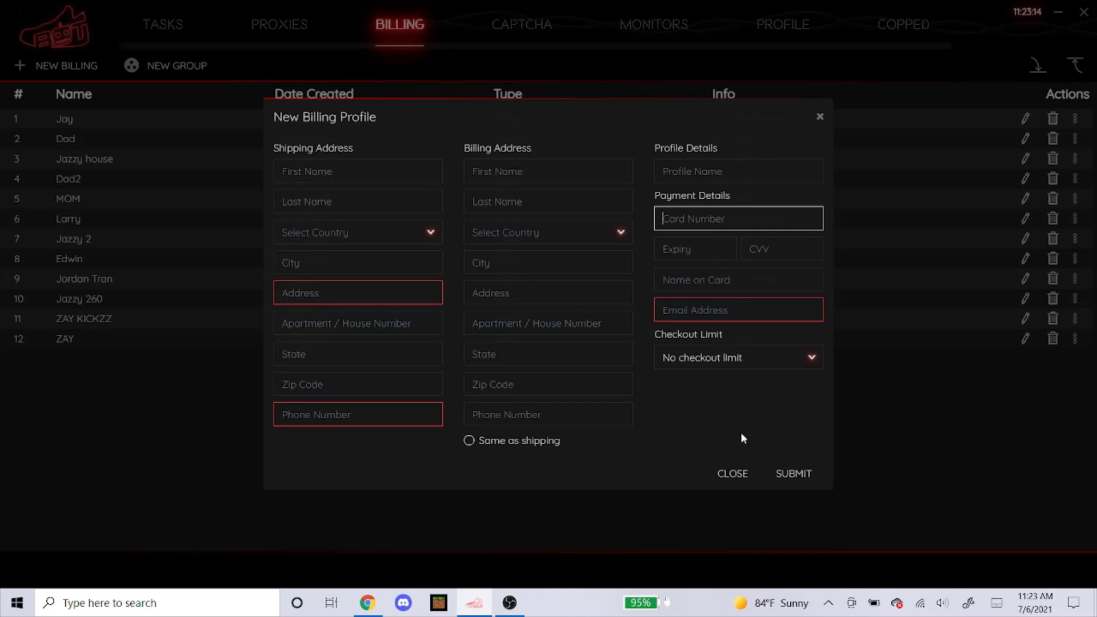
Close the new billing profile unsaved, then browse the Tasks, Proxies and Billing pages.
left_click(732, 473)
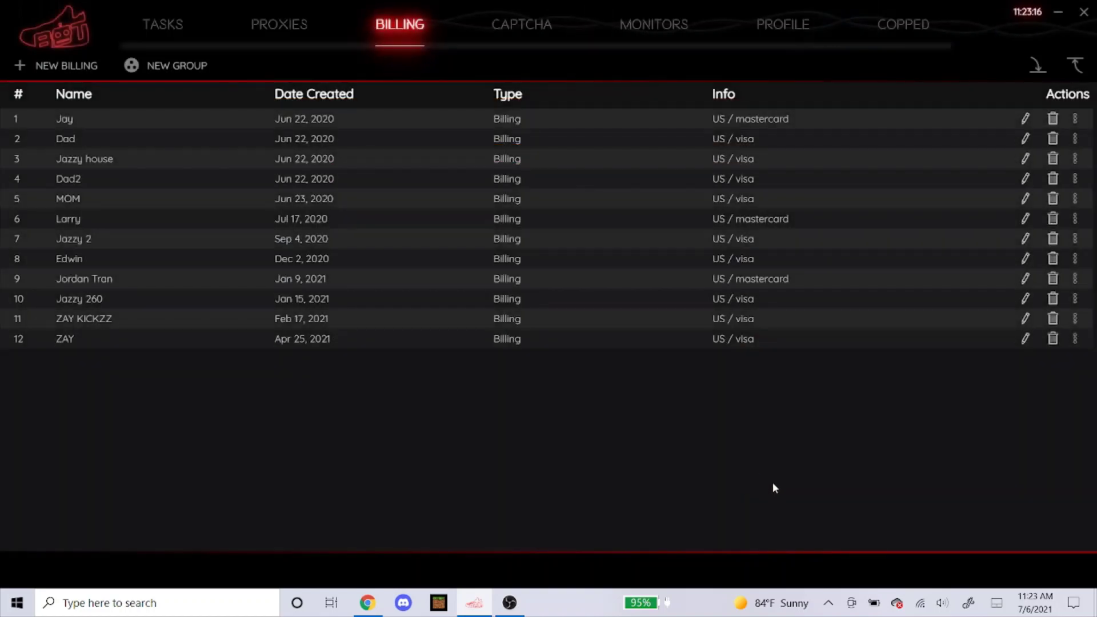
left_click(163, 24)
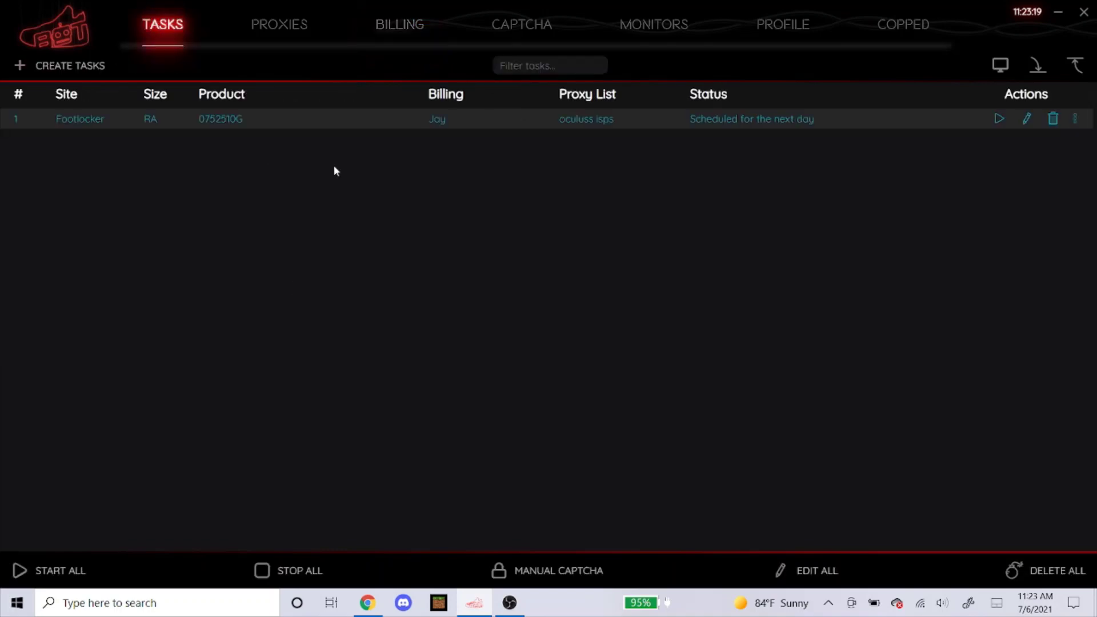
left_click(302, 34)
left_click(377, 34)
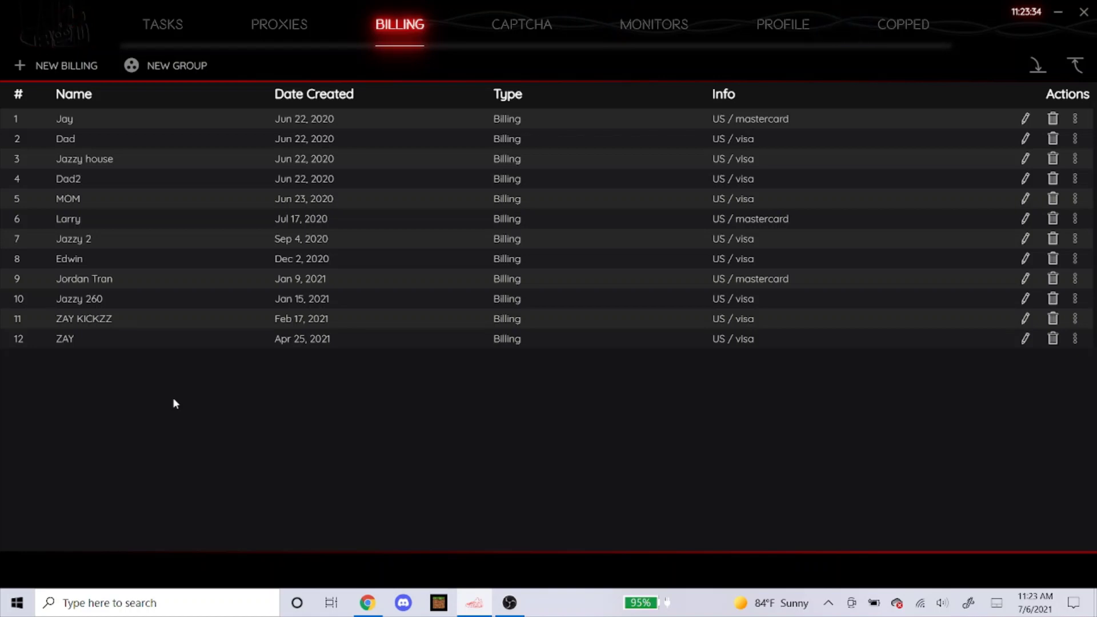
Return to Tasks and open the Footlocker 0752510G task for editing.
left_click(164, 24)
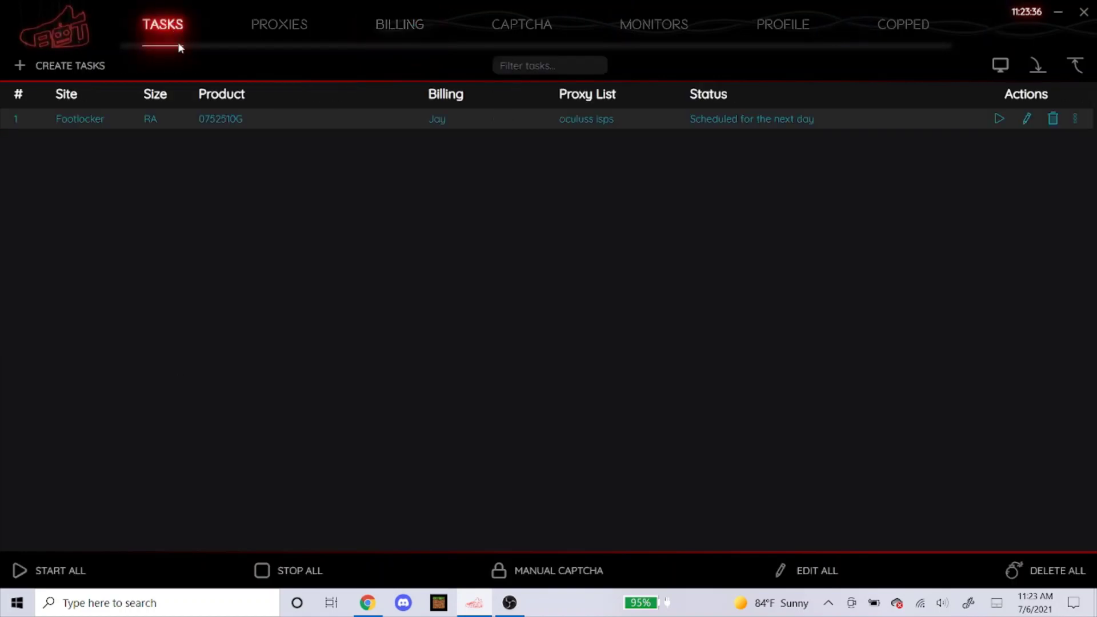
left_click(1028, 119)
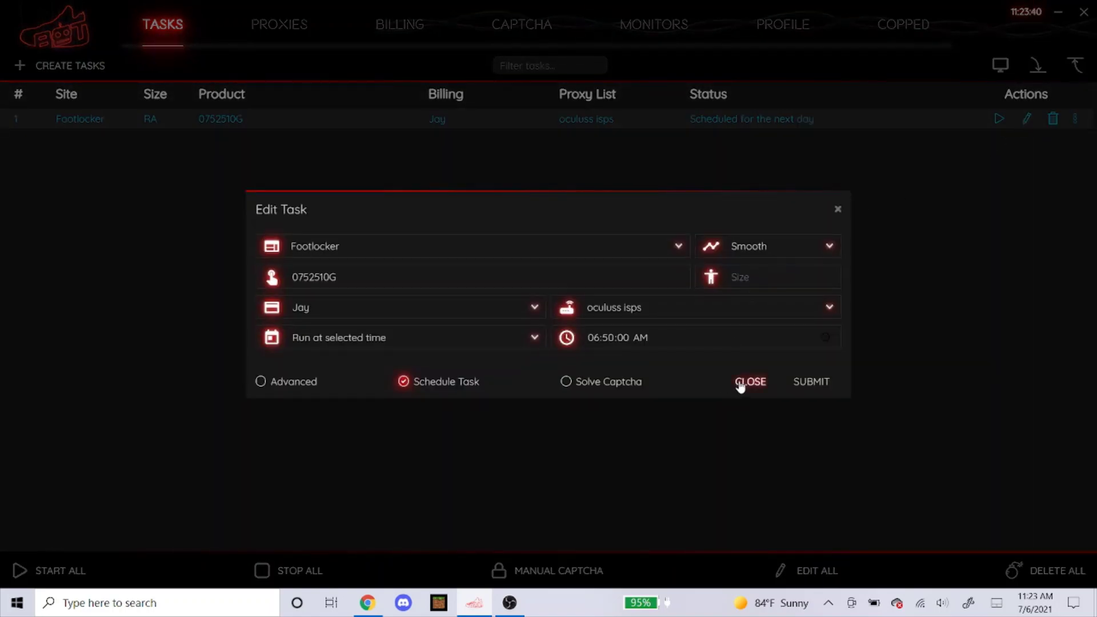